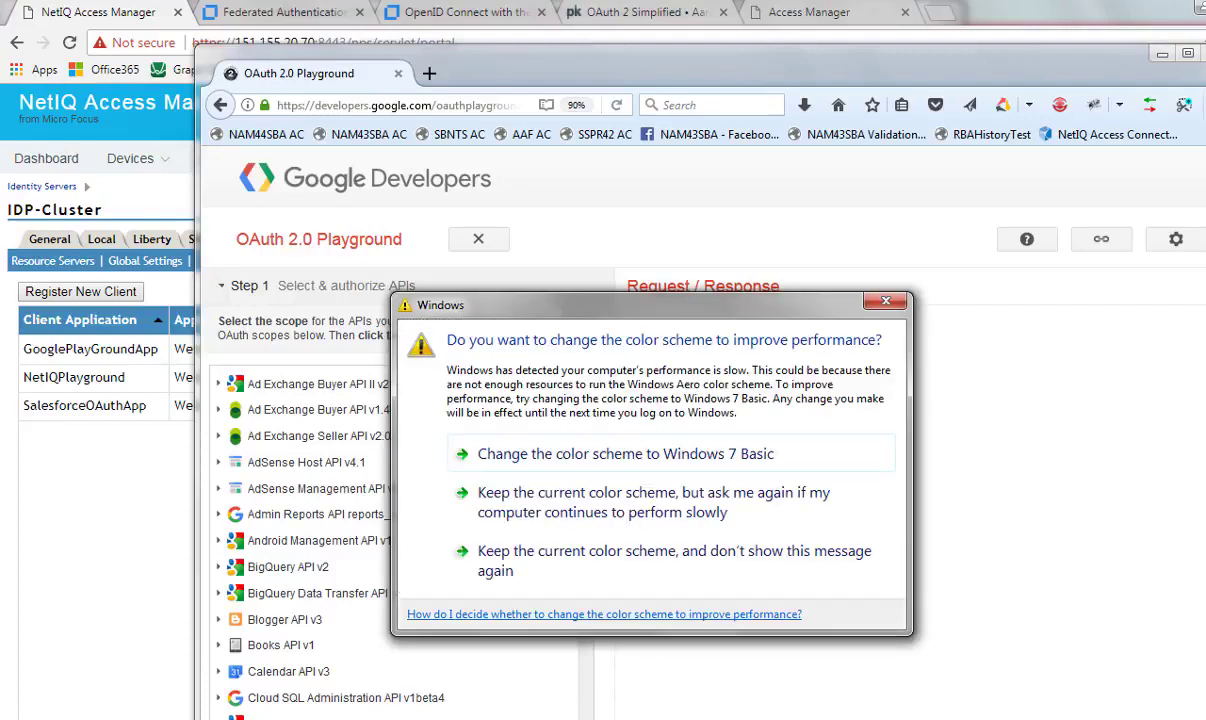
Dismiss the Windows colour-scheme prompt and get a shareable link to the current configuration
left_click(885, 301)
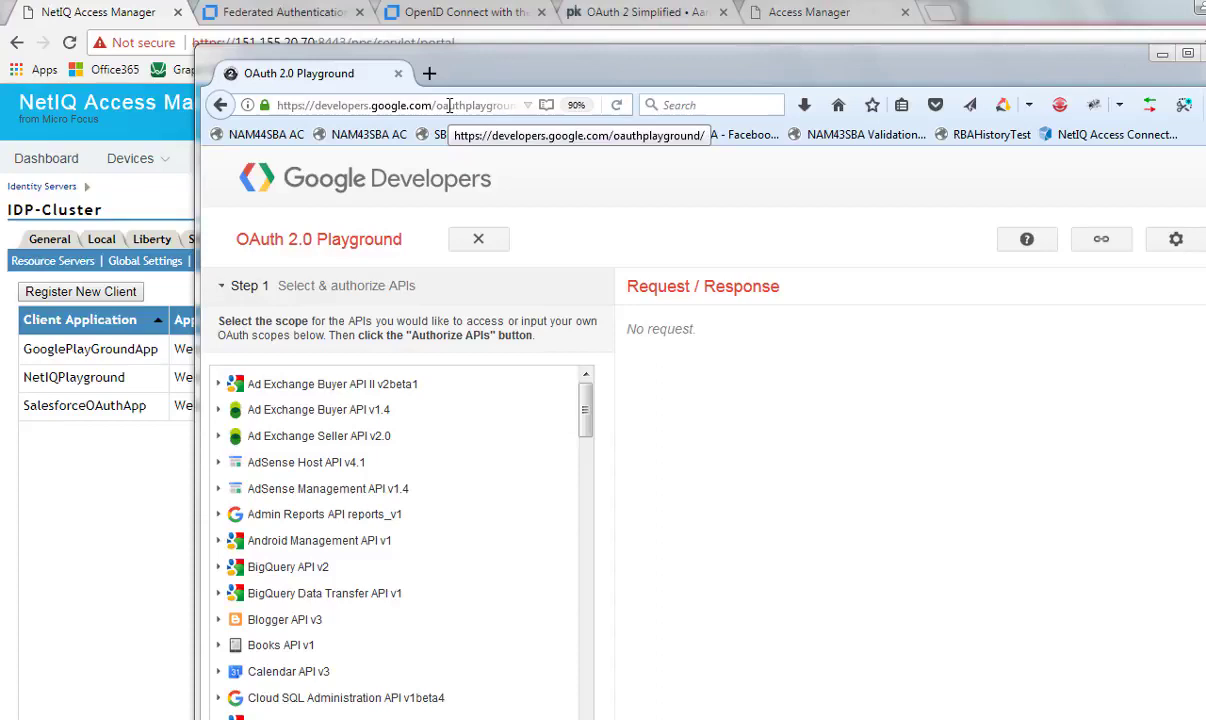
left_click(870, 476)
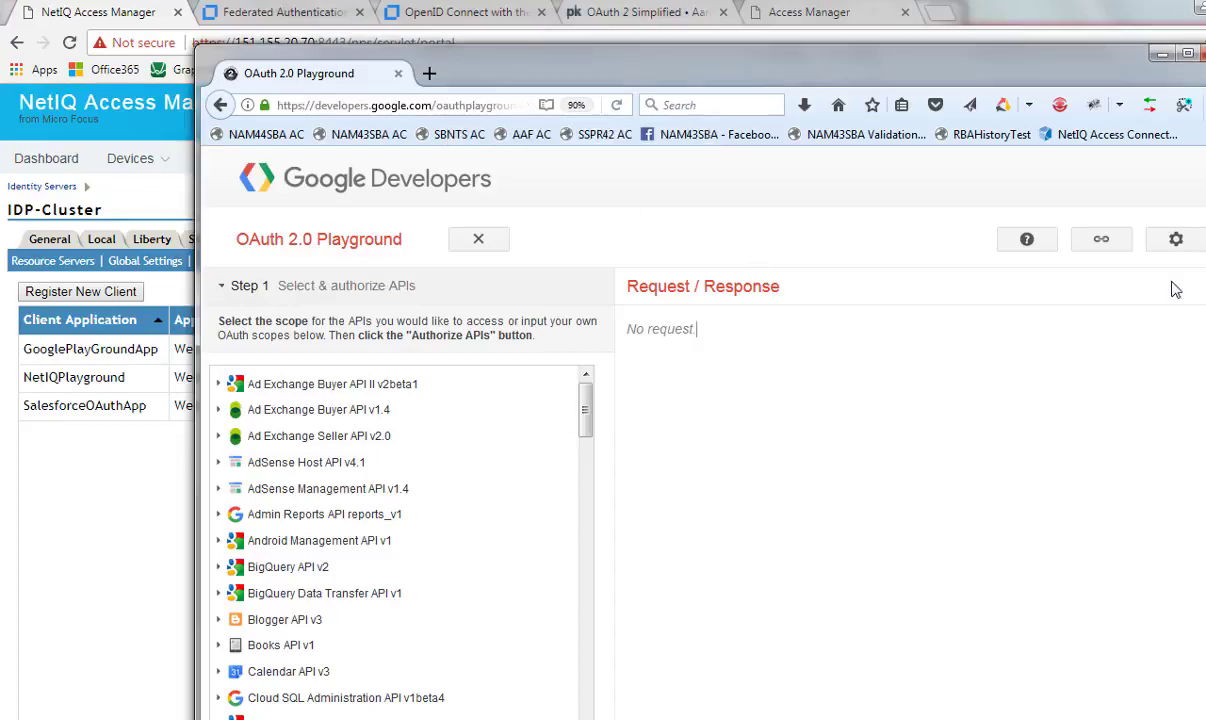
left_click(1102, 240)
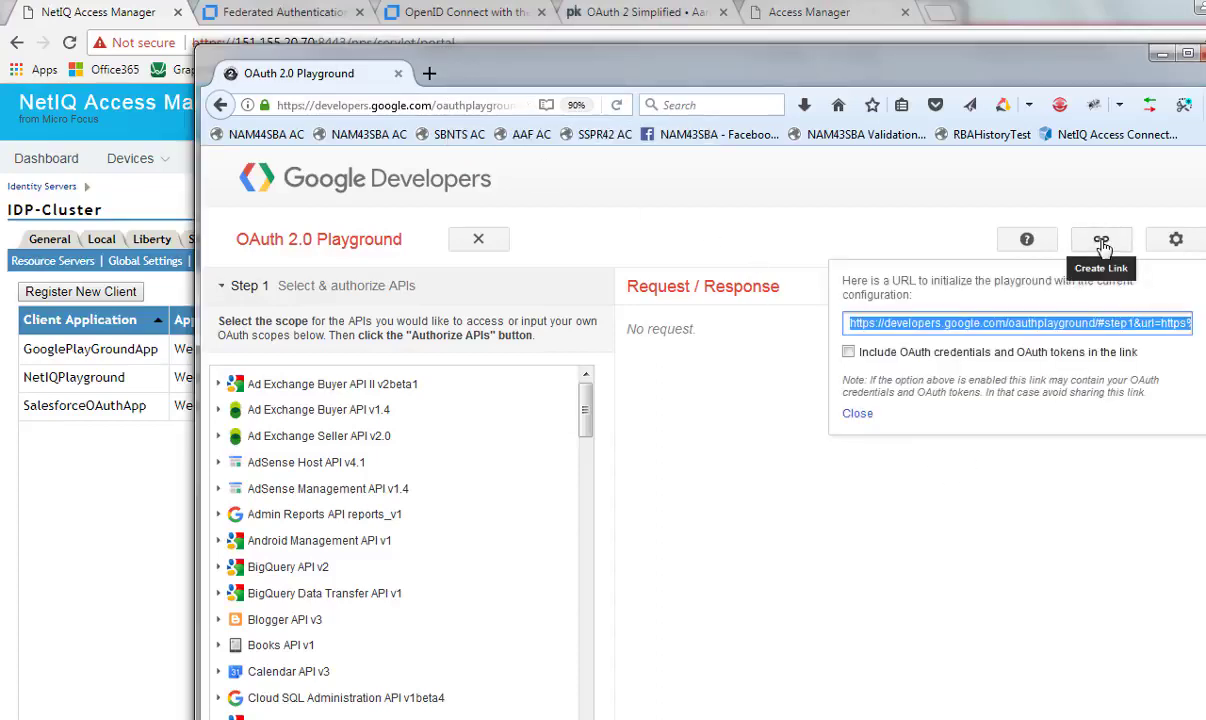
Open the OAuth 2.0 configuration and choose the Server-side OAuth flow
left_click(1170, 250)
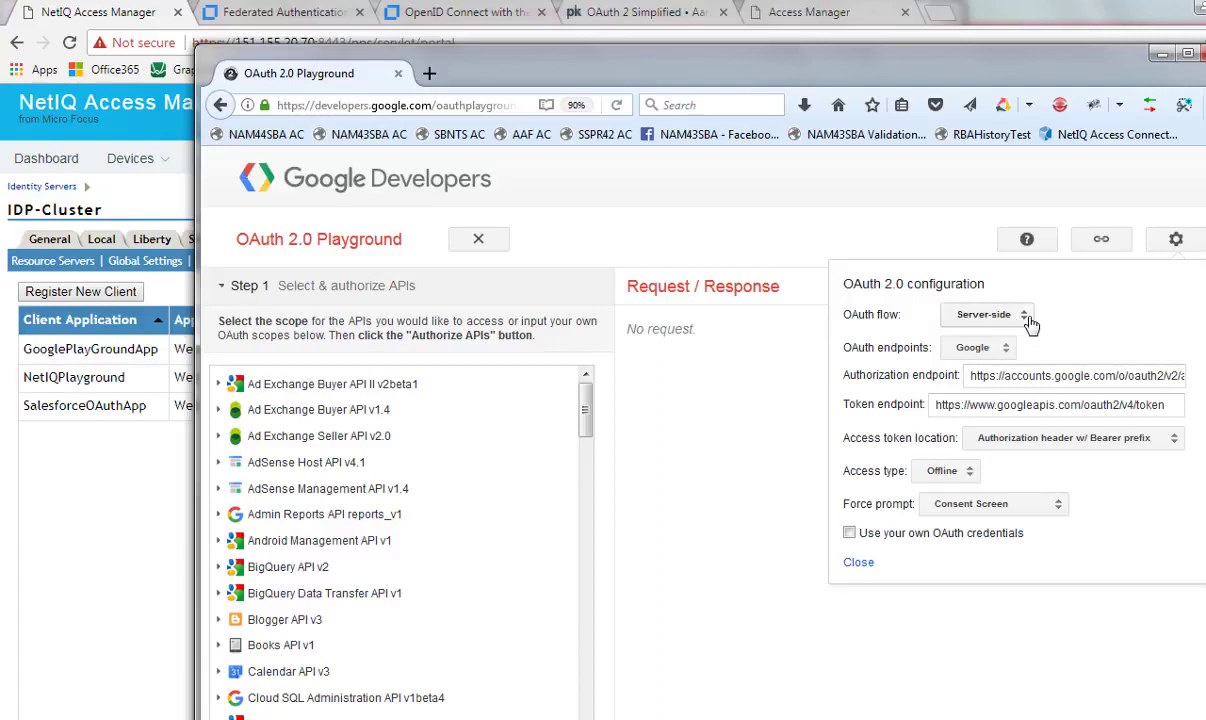
left_click(993, 318)
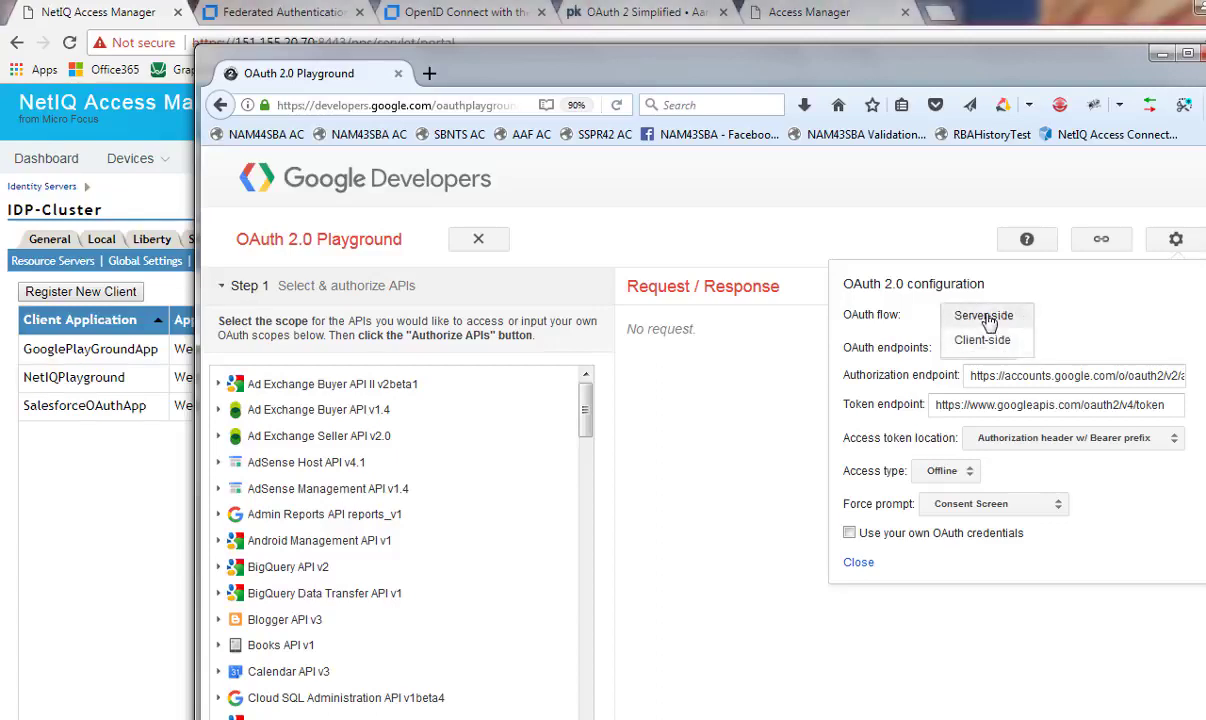
left_click(988, 318)
Switch to Custom endpoints and set Authorization endpoint to the sbnts.mcroo365.com nam/authz URL
left_click(970, 350)
left_click(972, 372)
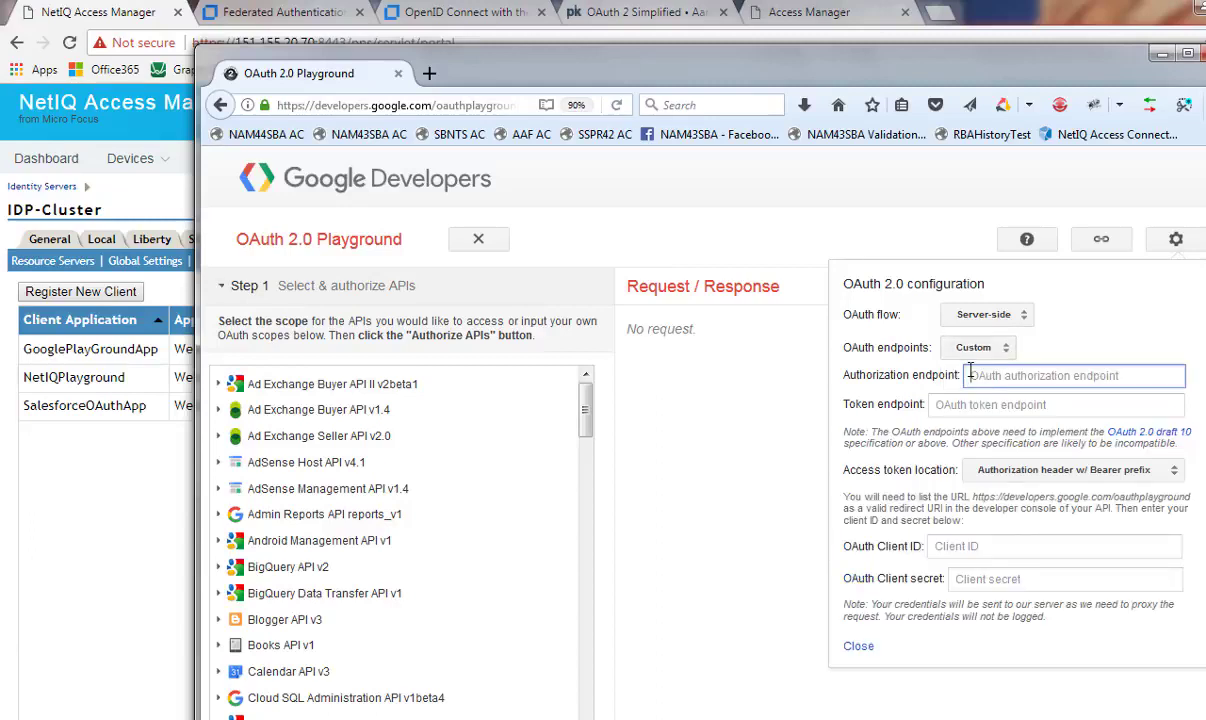
key("alt+Tab")
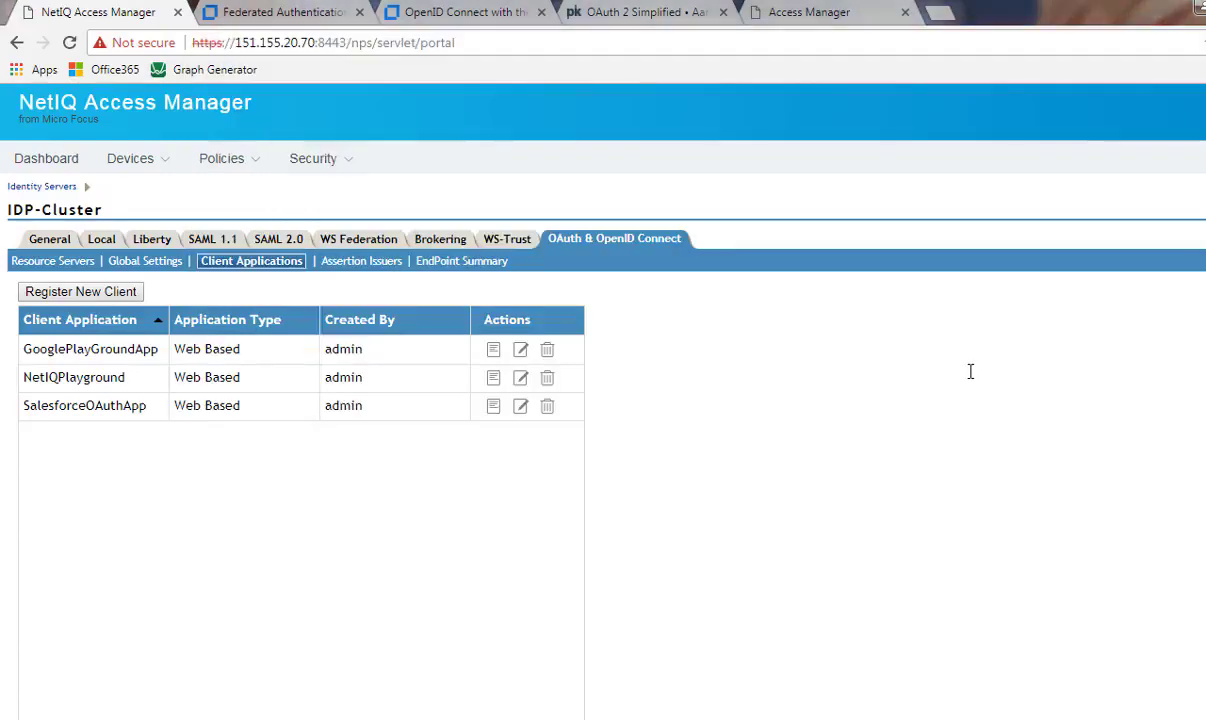
key("alt+Tab")
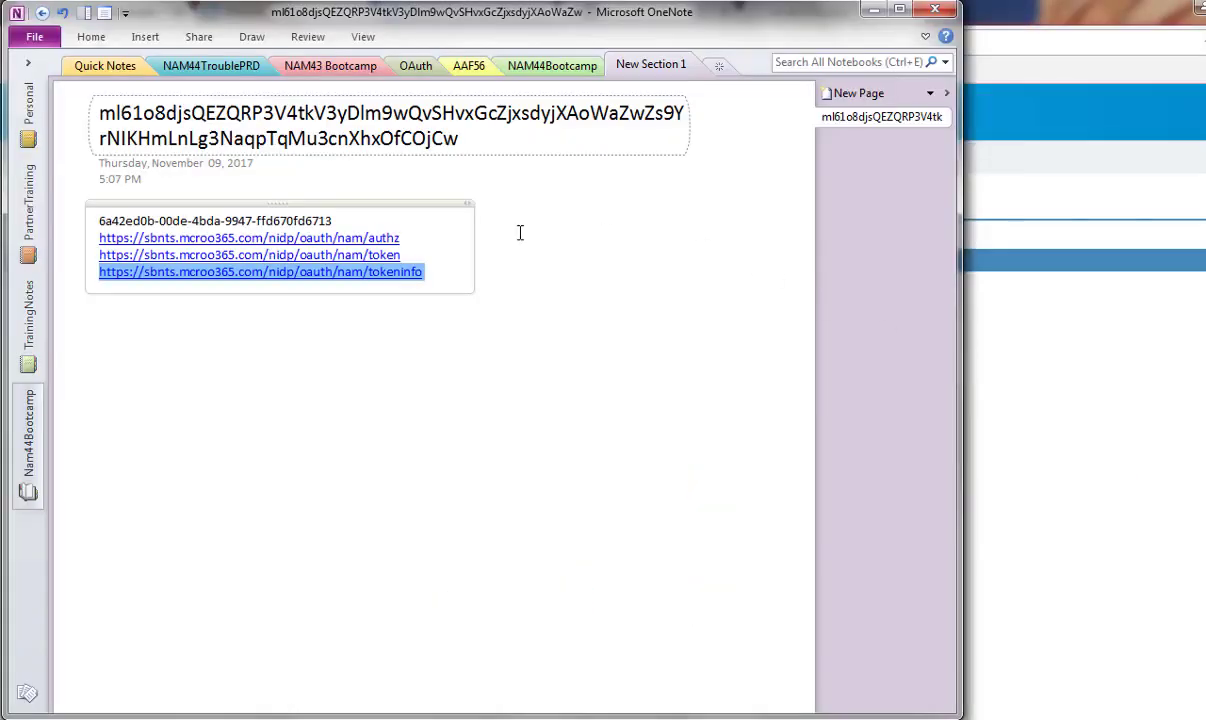
key("alt+Tab")
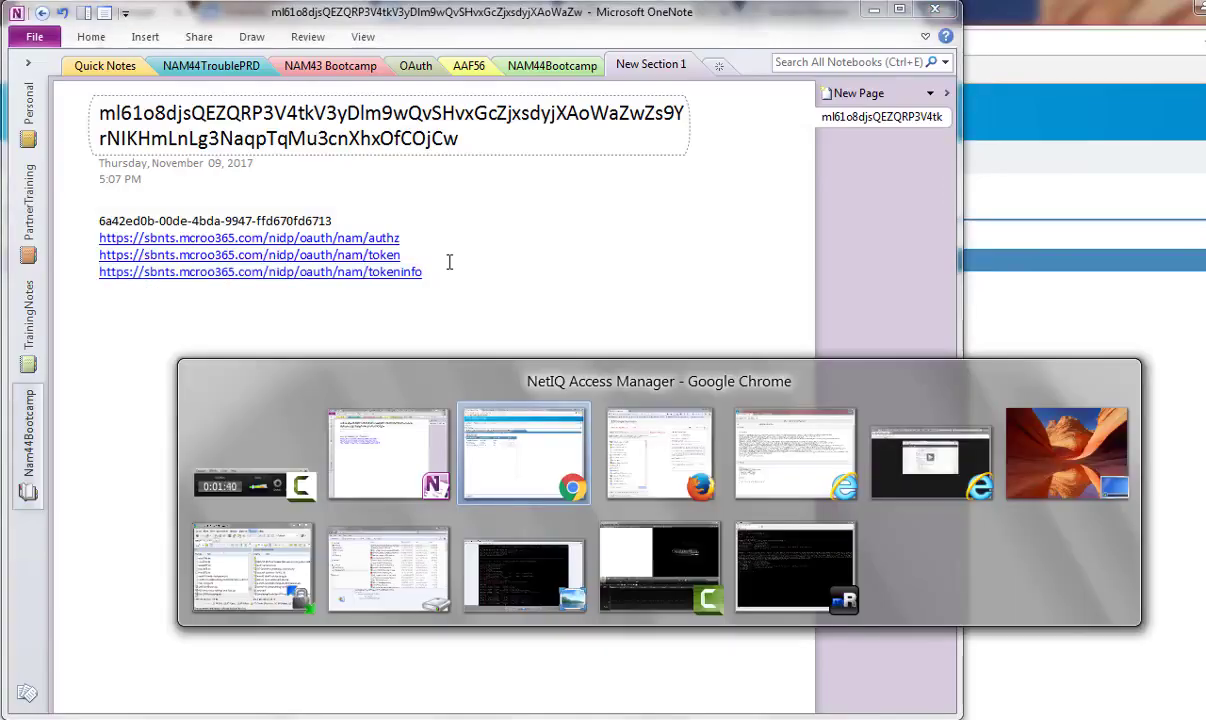
key("alt+Tab")
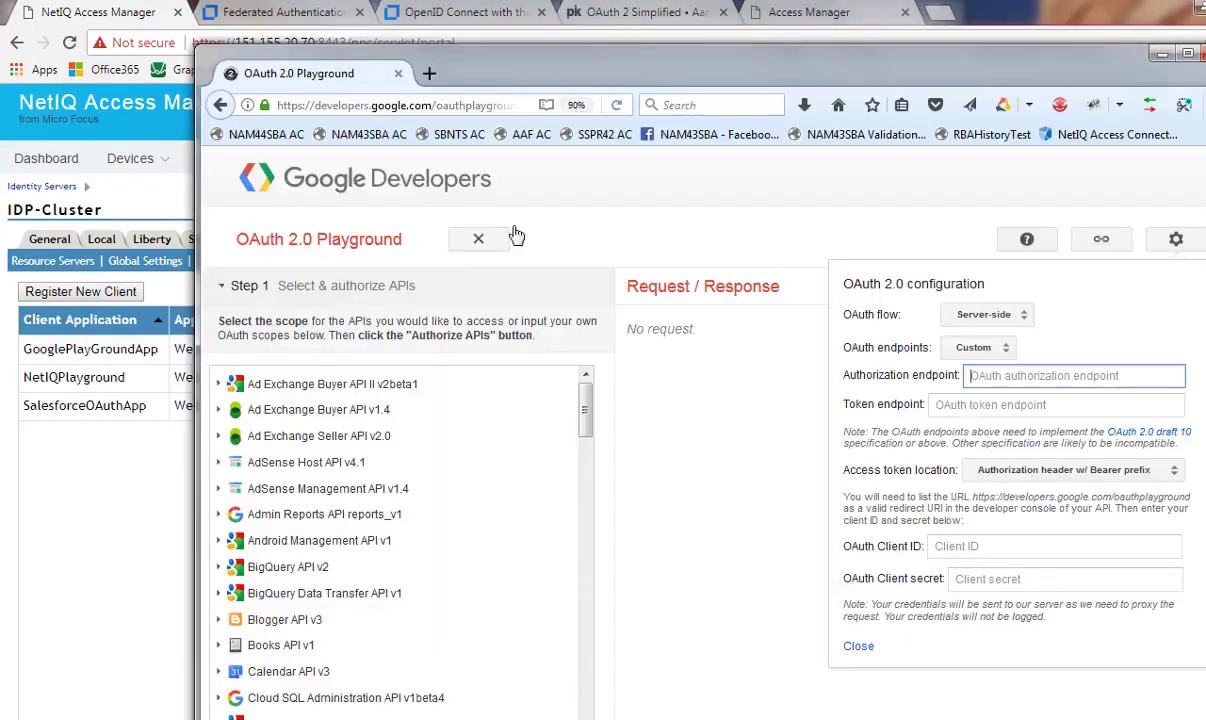
type("https://sbnts.mcroo365.com/nidp/oauth/nam/tokeninfo")
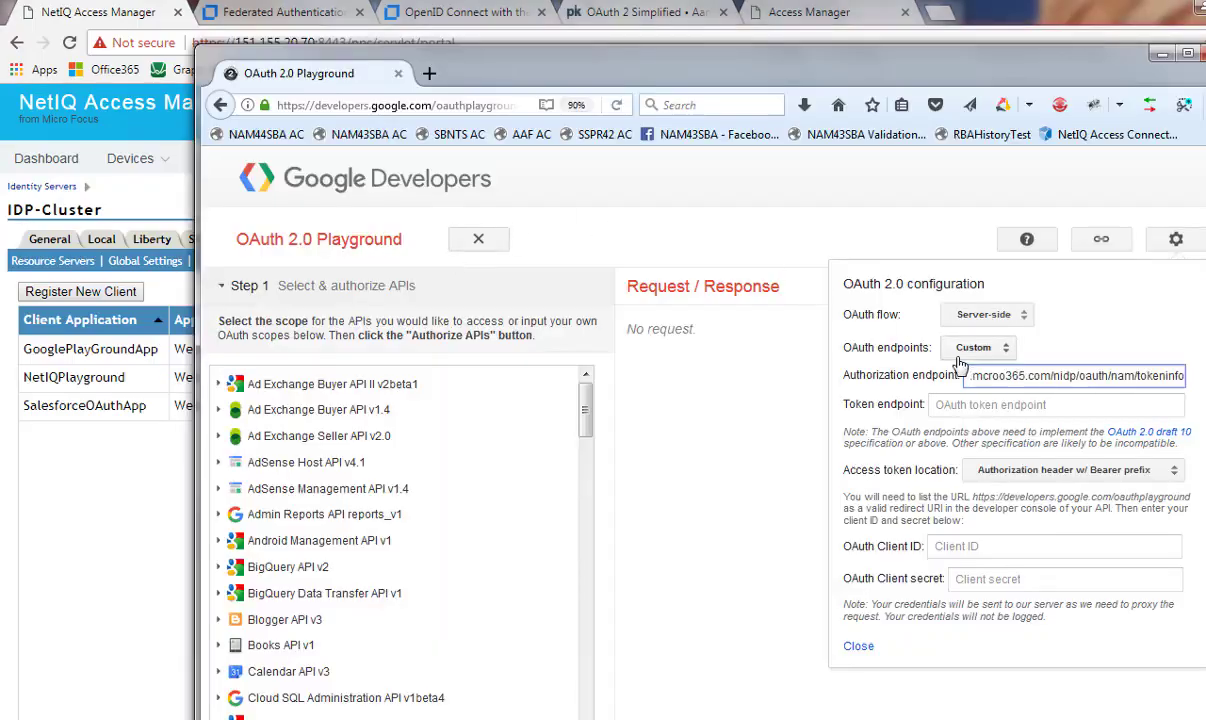
key("BackSpace")
key("BackSpace")
key("BackSpace")
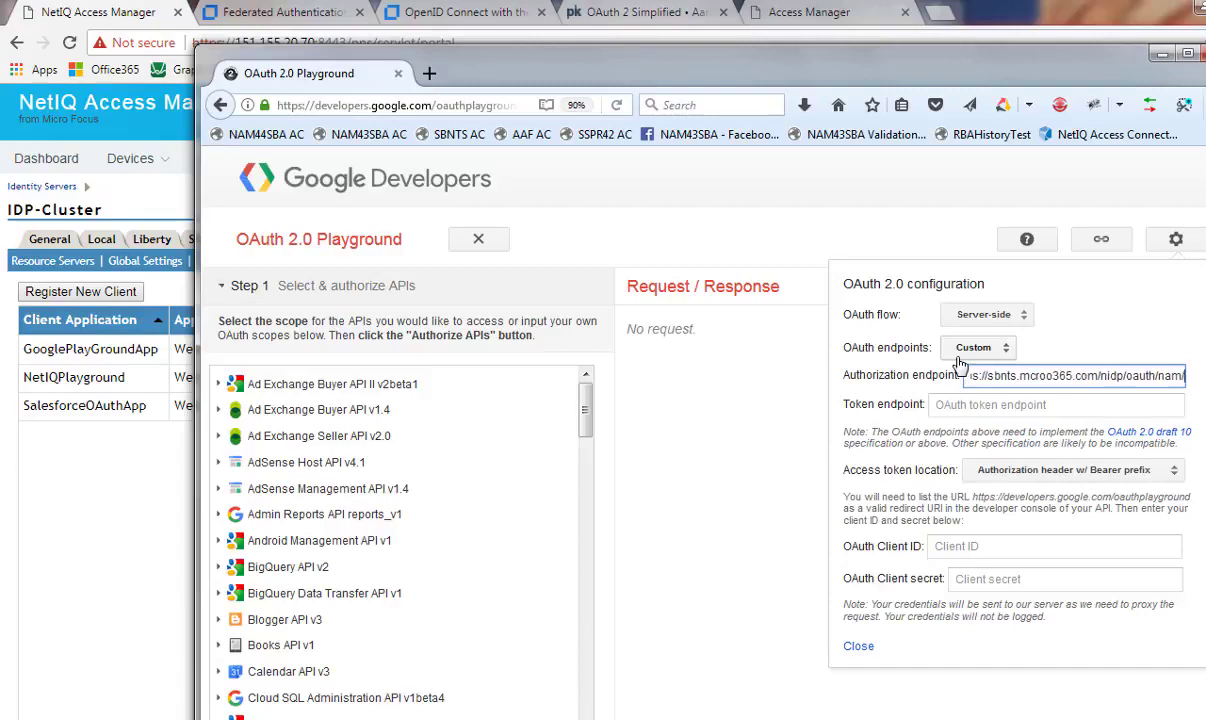
type("authz")
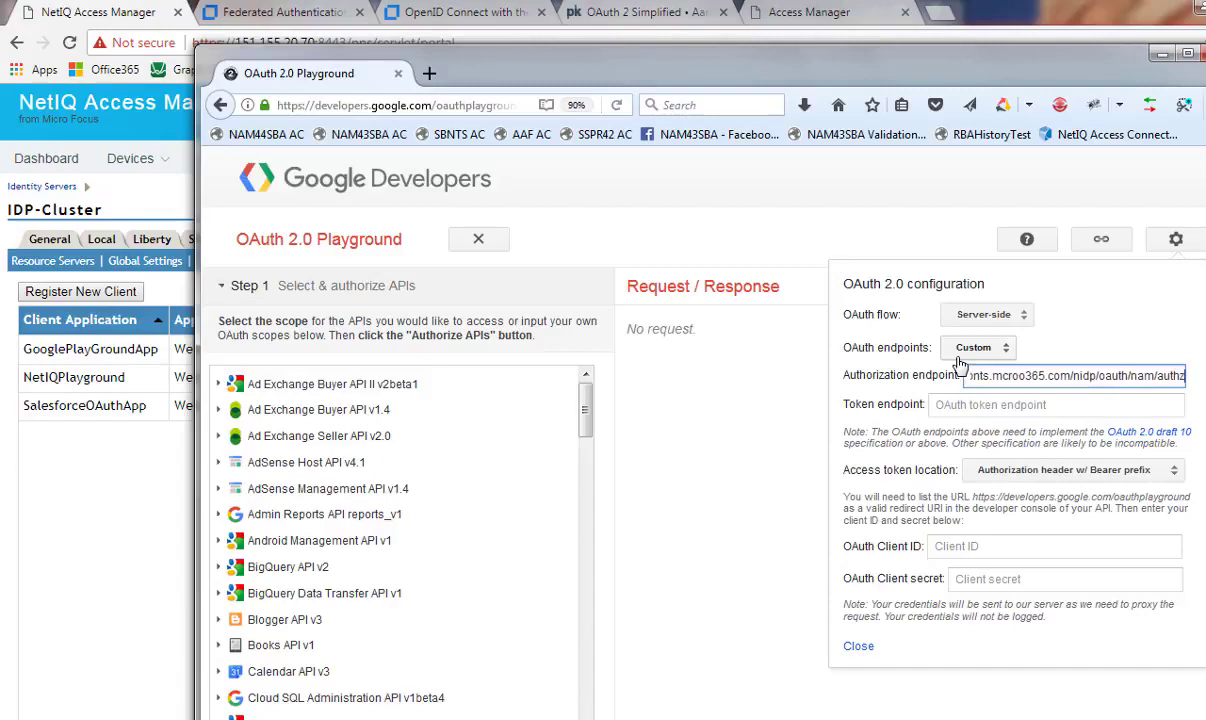
Set Token endpoint to the sbnts.mcroo365.com nam/token URL
key("Tab")
key("ctrl+v")
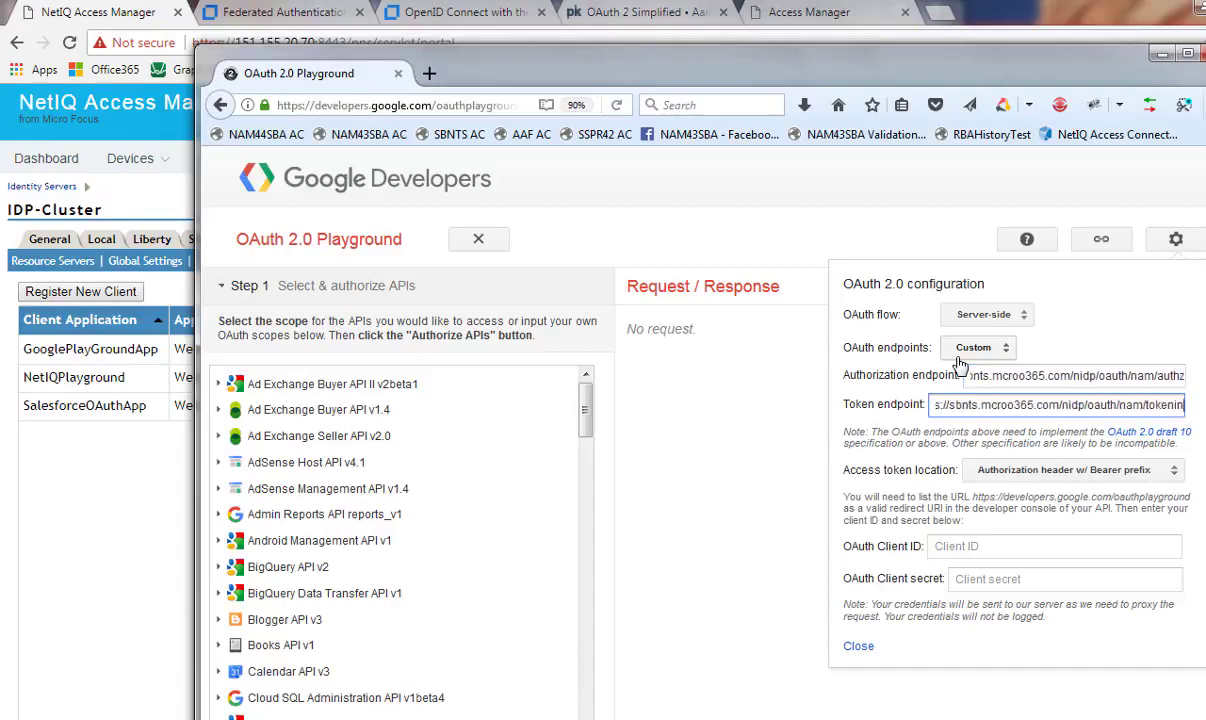
type("n")
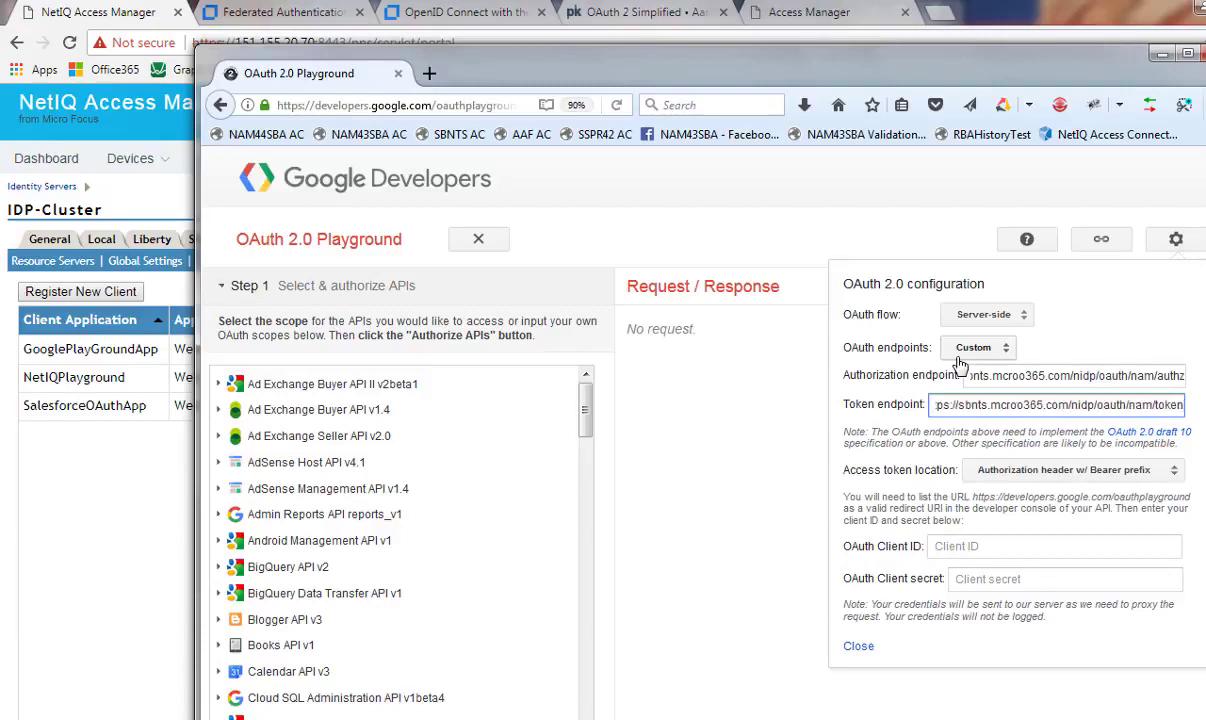
left_click(946, 546)
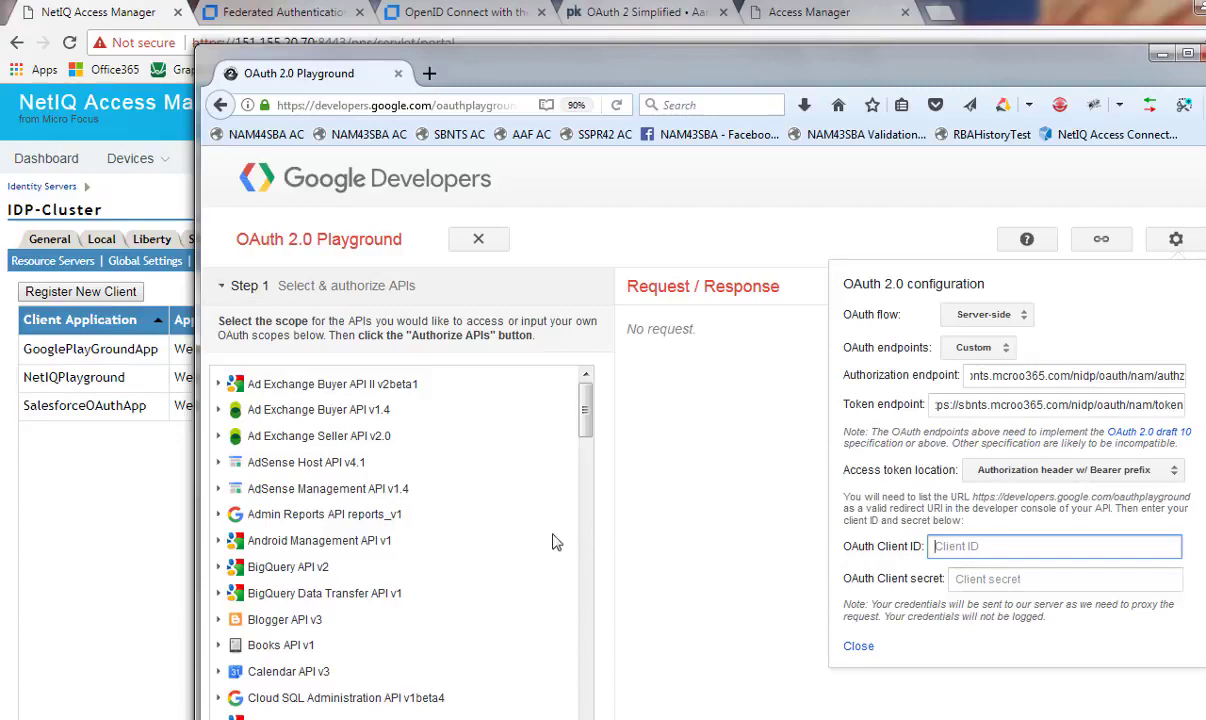
left_click(60, 507)
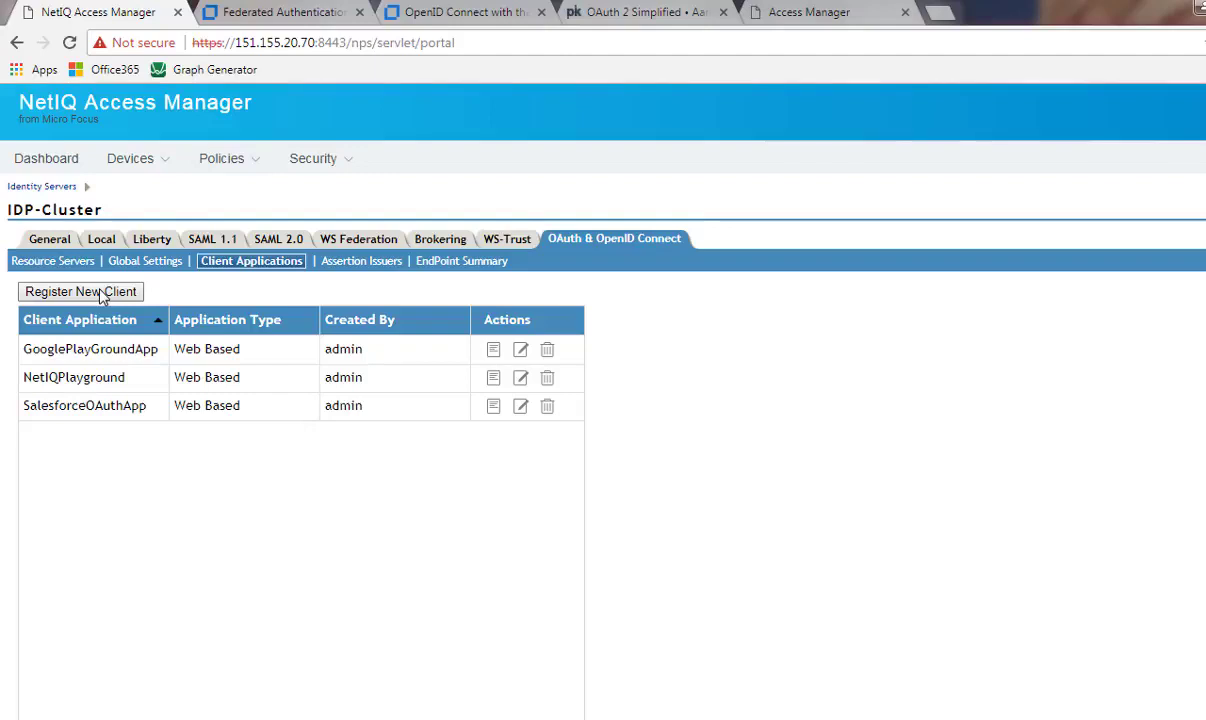
View the GooglePlayGroundApp client in Access Manager and reveal its Client Secret
left_click(496, 351)
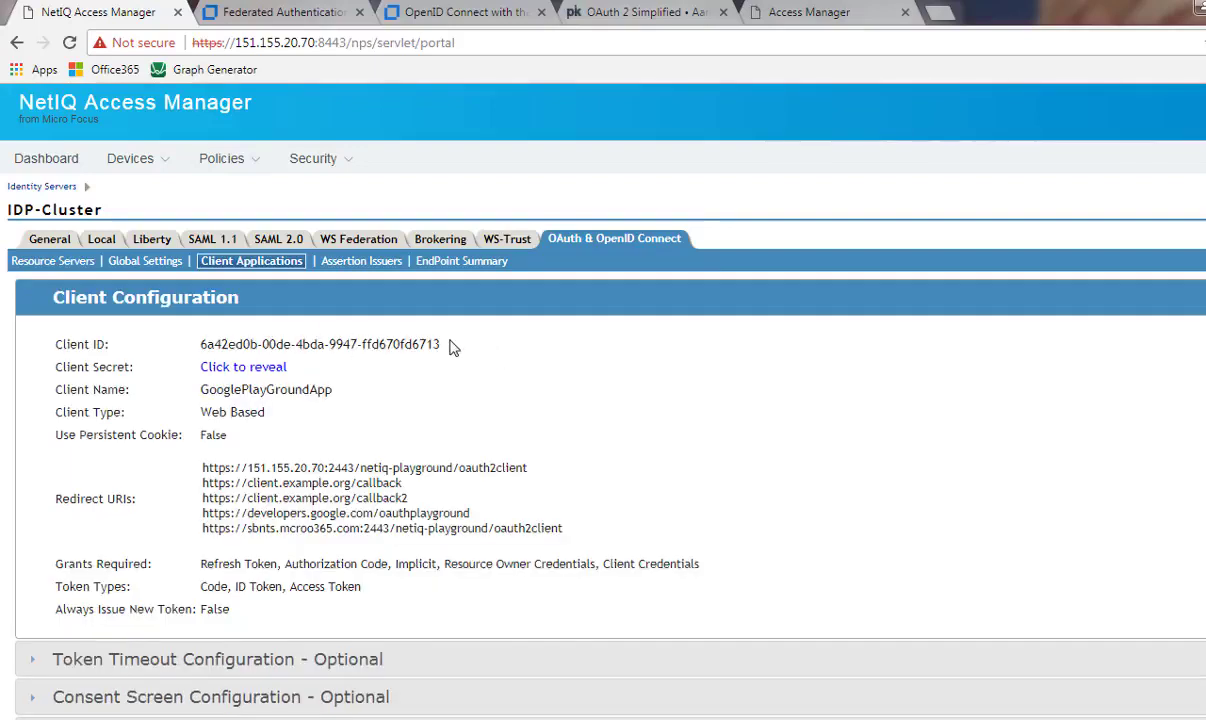
left_click(247, 366)
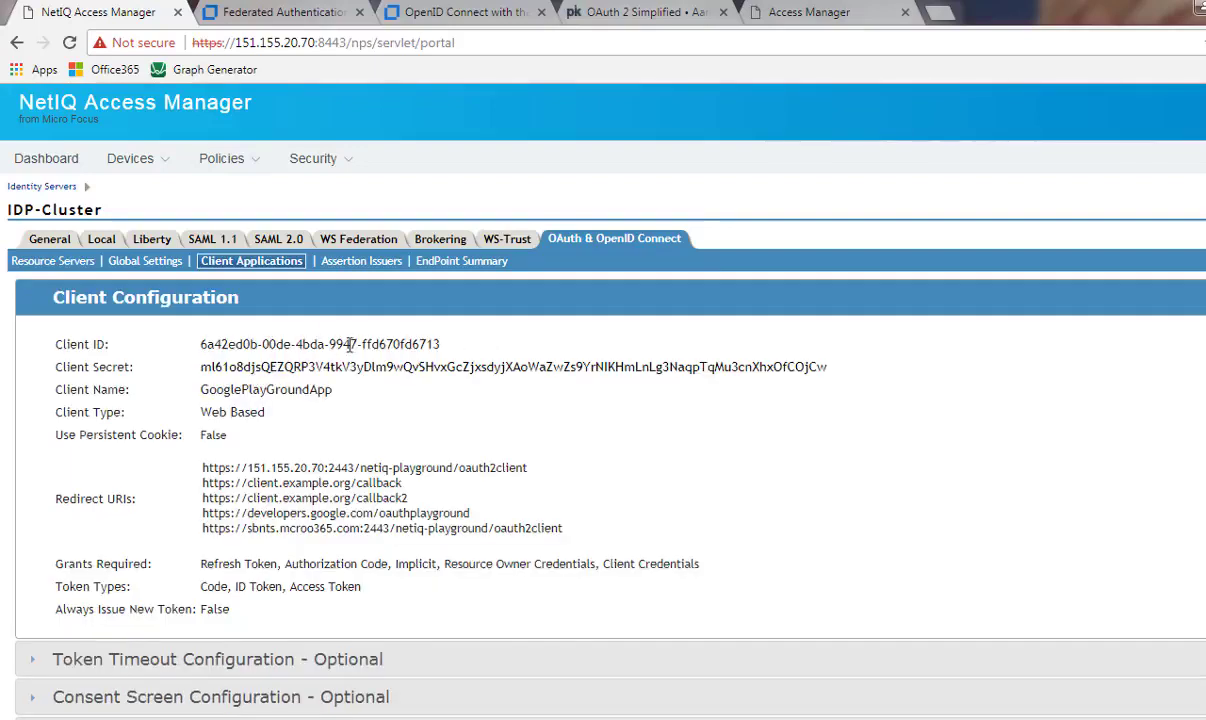
key("alt+Tab")
key("alt+Tab")
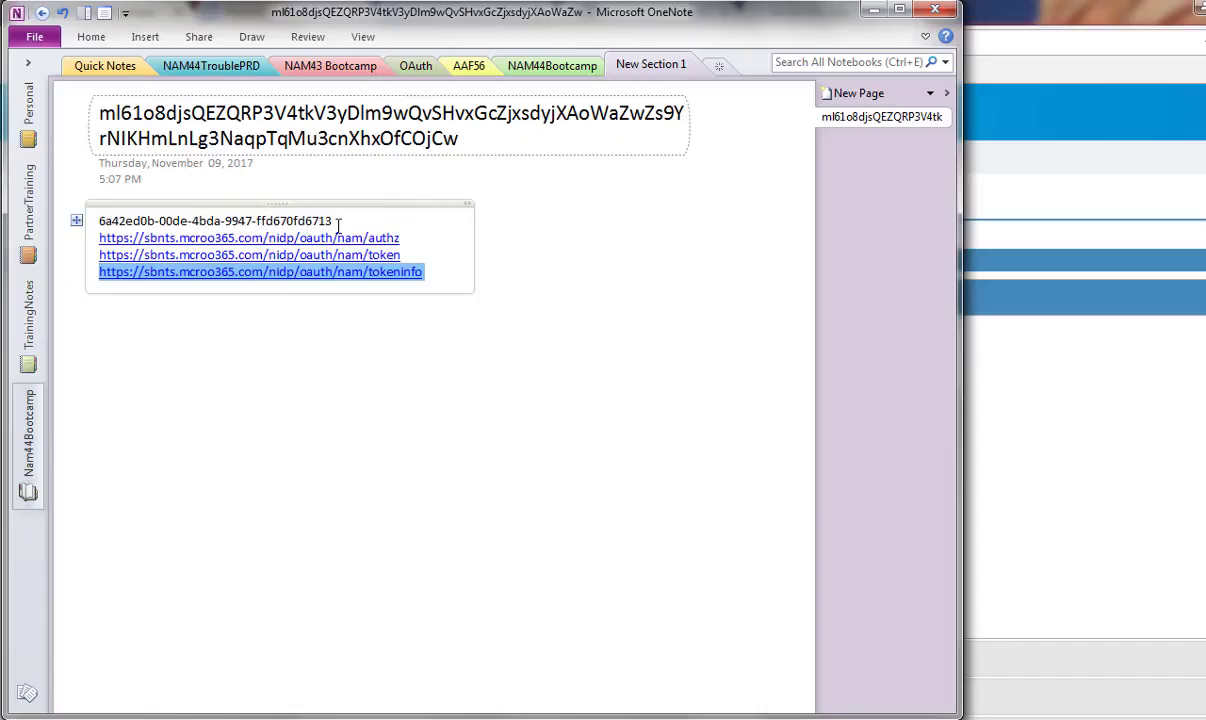
Copy the client ID from the notes into the Playground's OAuth Client ID field
left_click_drag(340, 220, 90, 217)
key("ctrl+c")
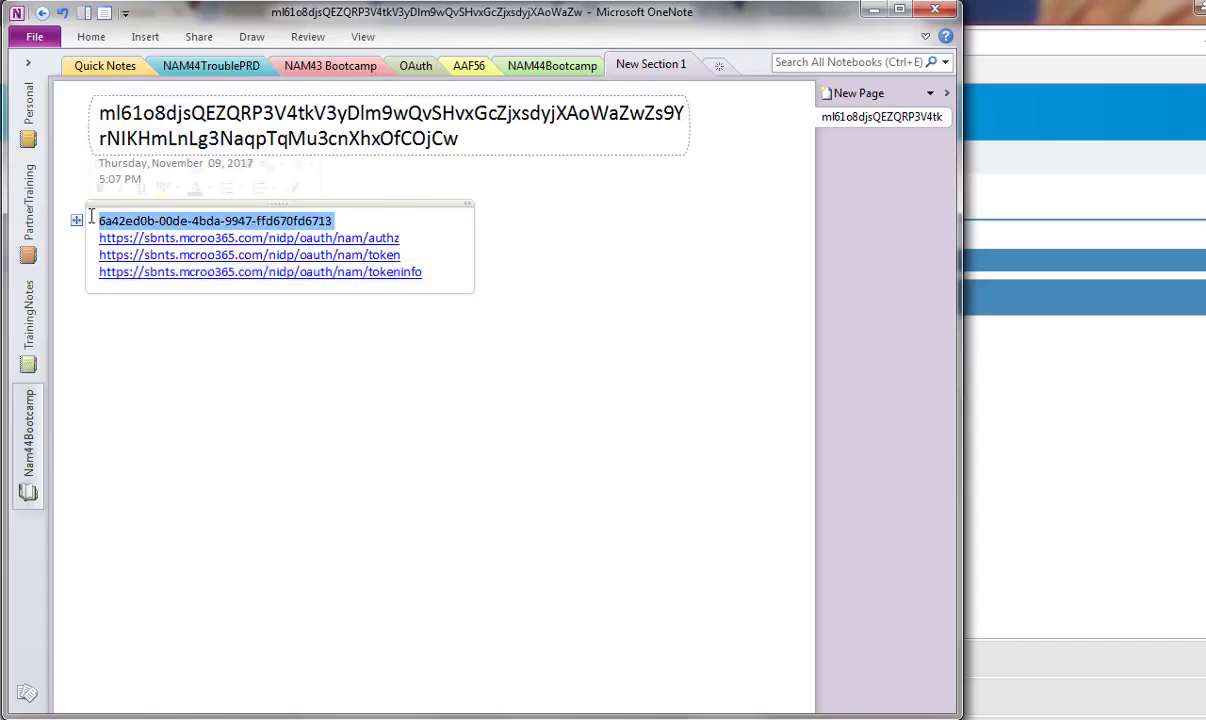
key("alt+Tab")
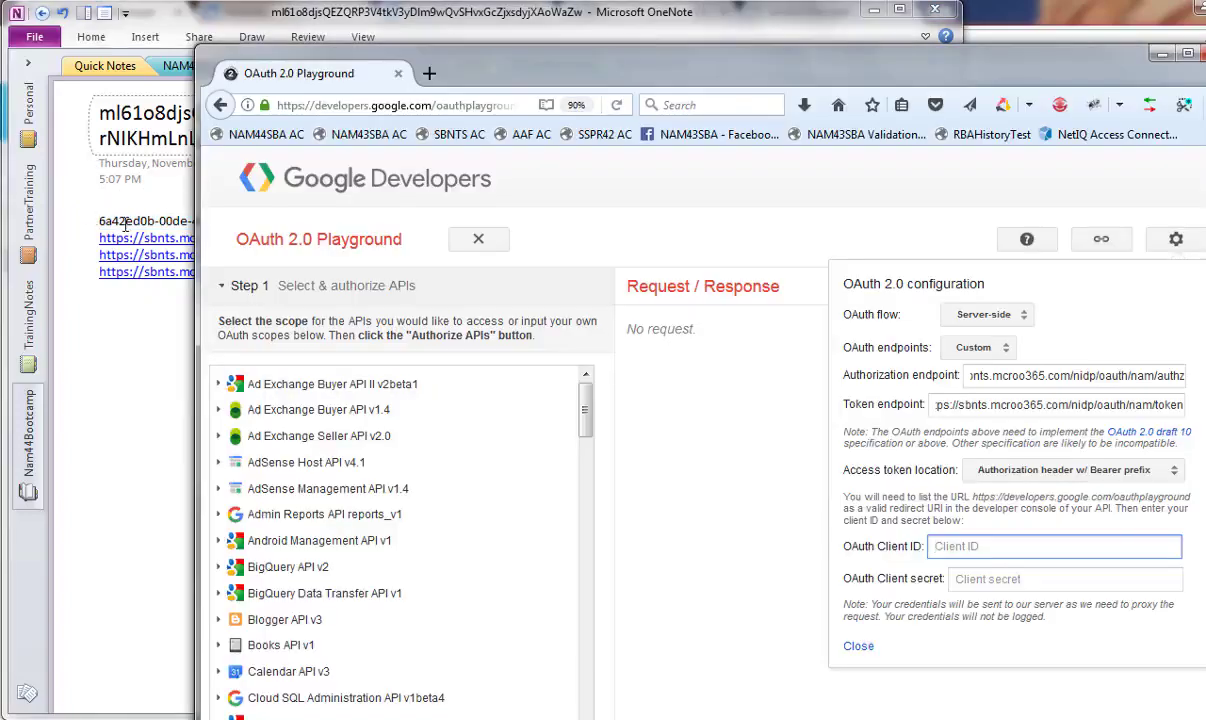
key("ctrl+v")
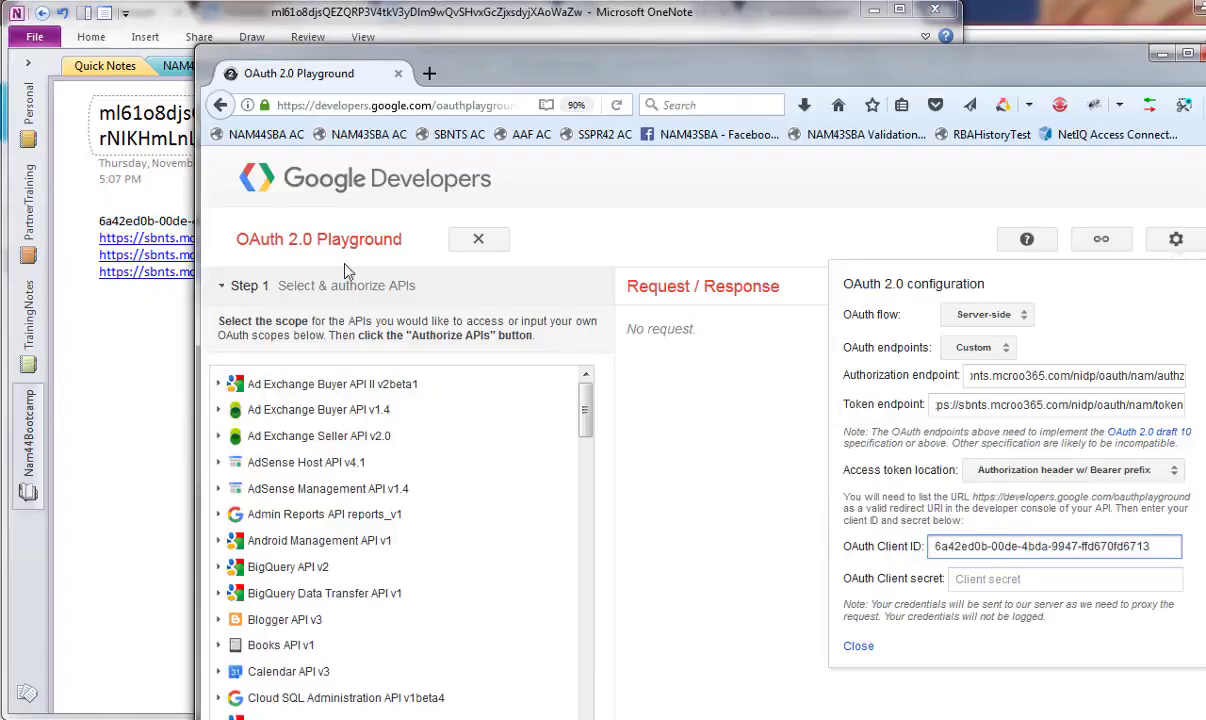
Paste the client secret from the notes into OAuth Client secret and close the configuration
left_click(114, 345)
left_click_drag(455, 138, 107, 110)
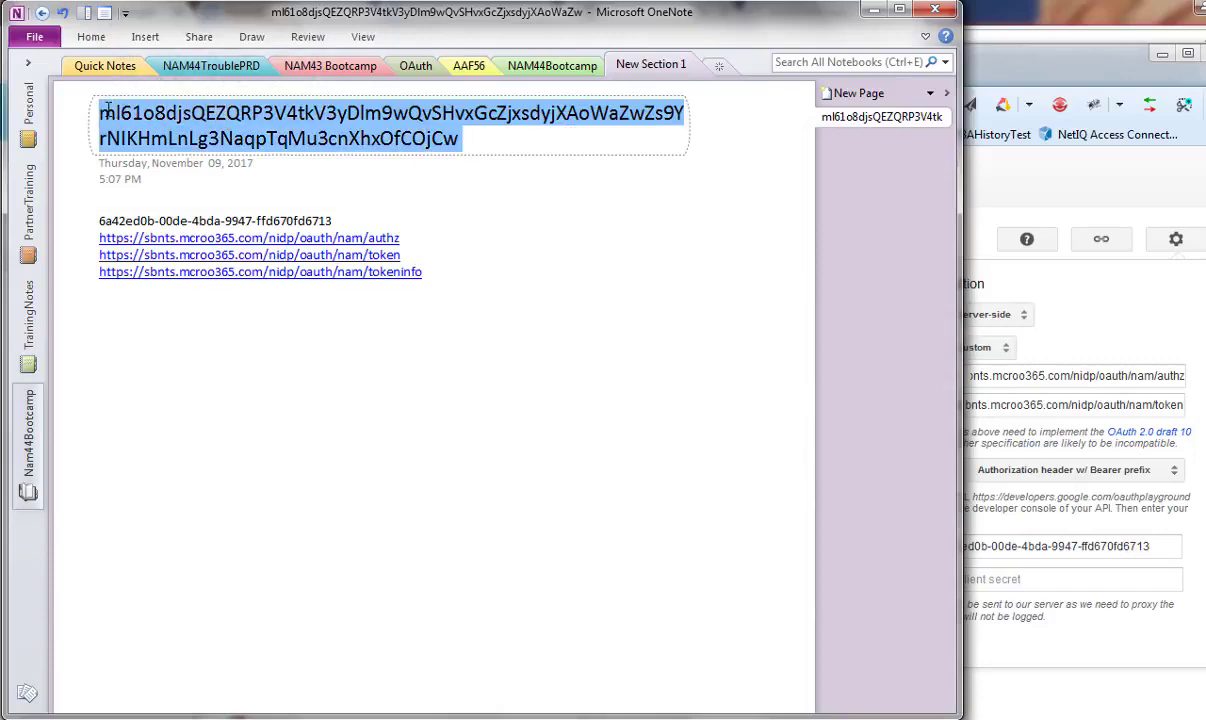
key("alt+Tab")
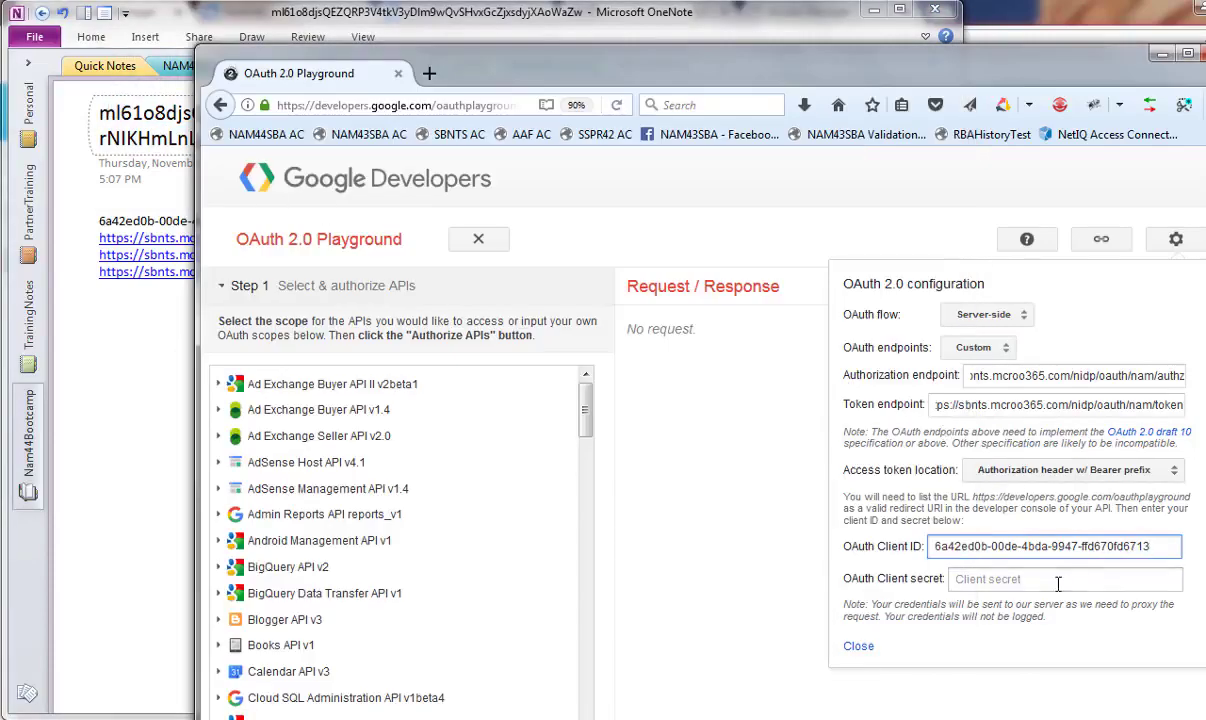
left_click(1050, 580)
key("ctrl+v")
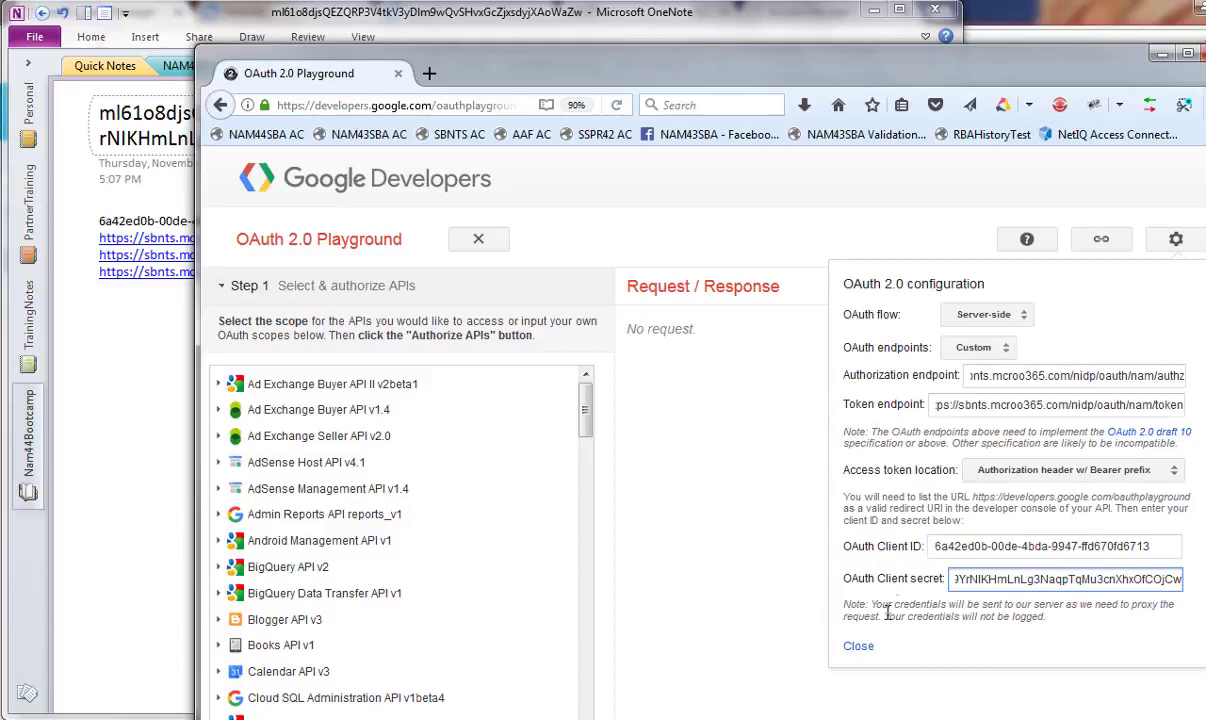
left_click(858, 647)
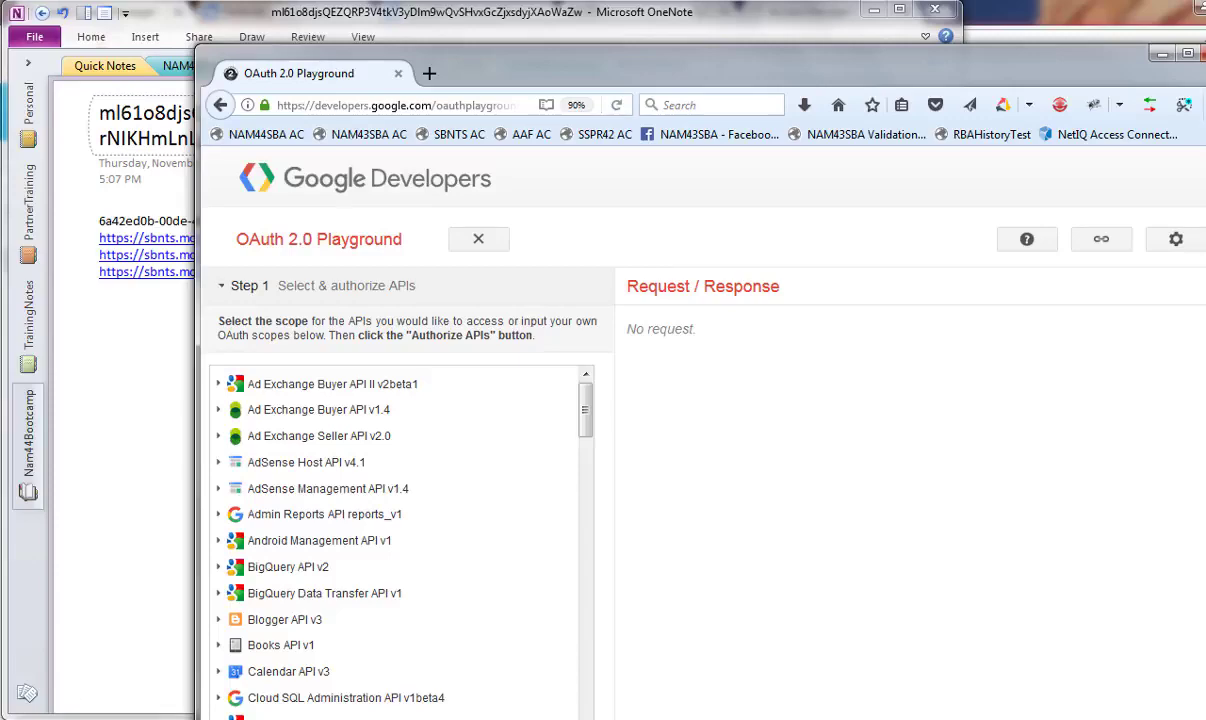
key("alt+Tab")
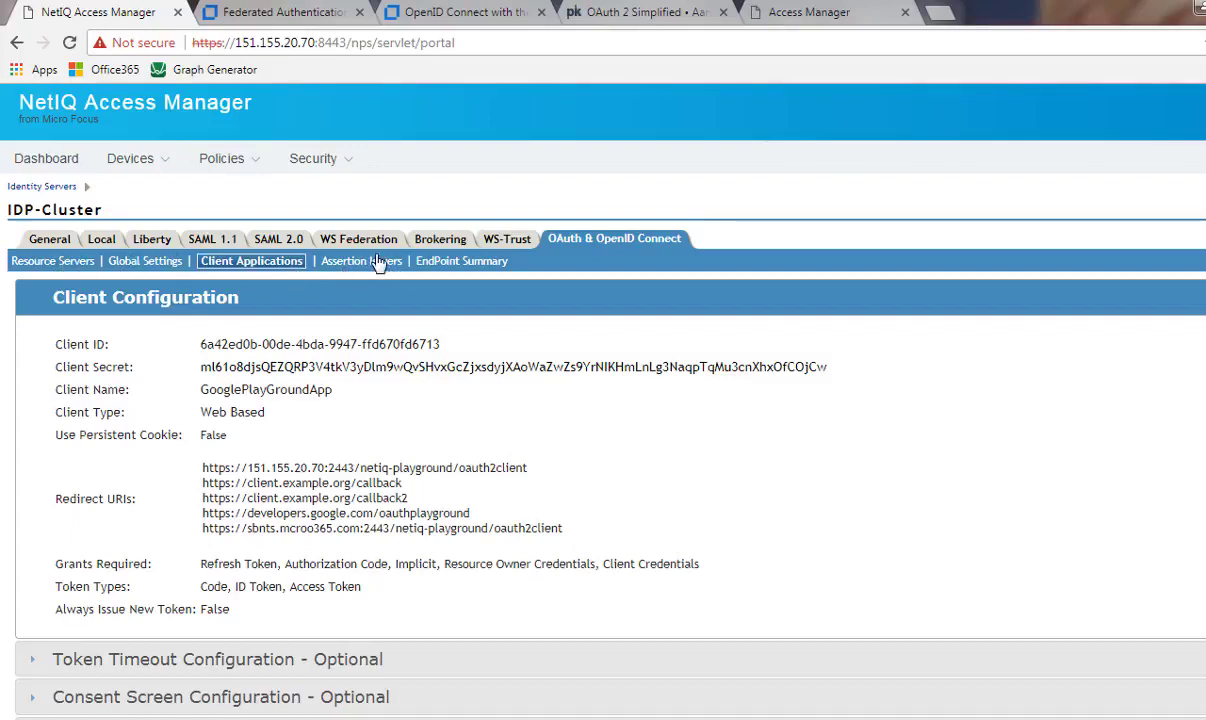
Review the Attributes of the profile scope under Resource Servers > Identity Provider > Scopes
left_click(60, 261)
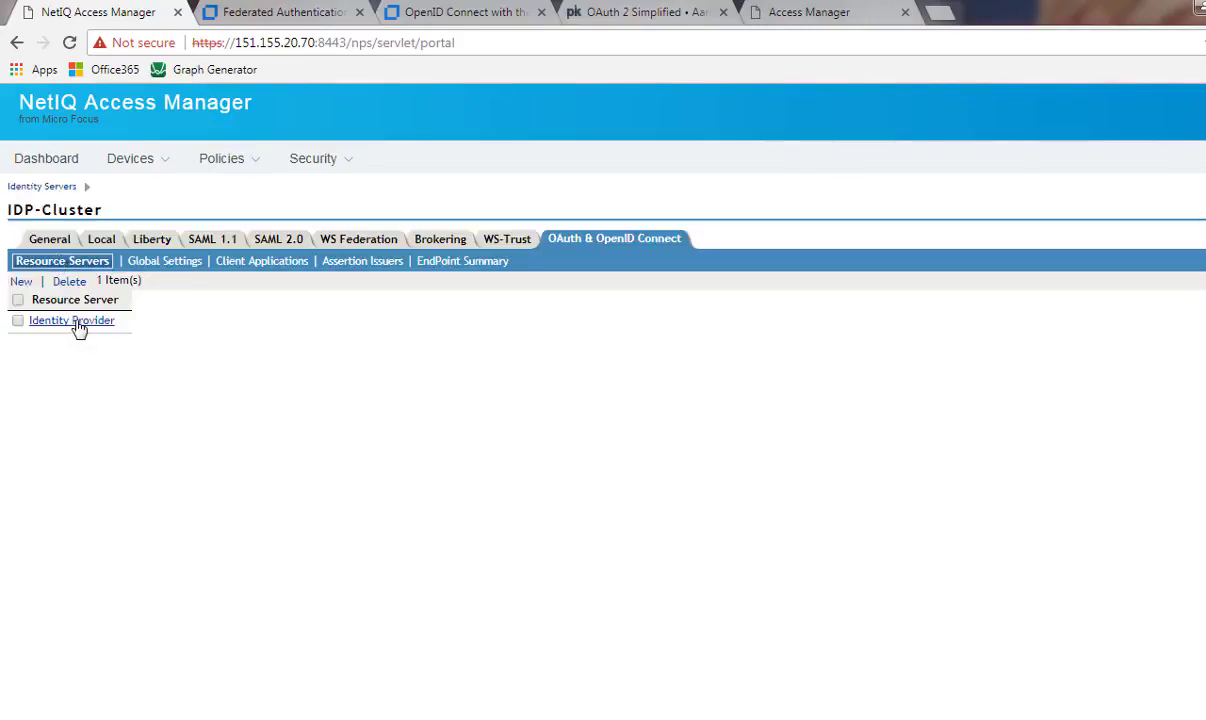
left_click(78, 321)
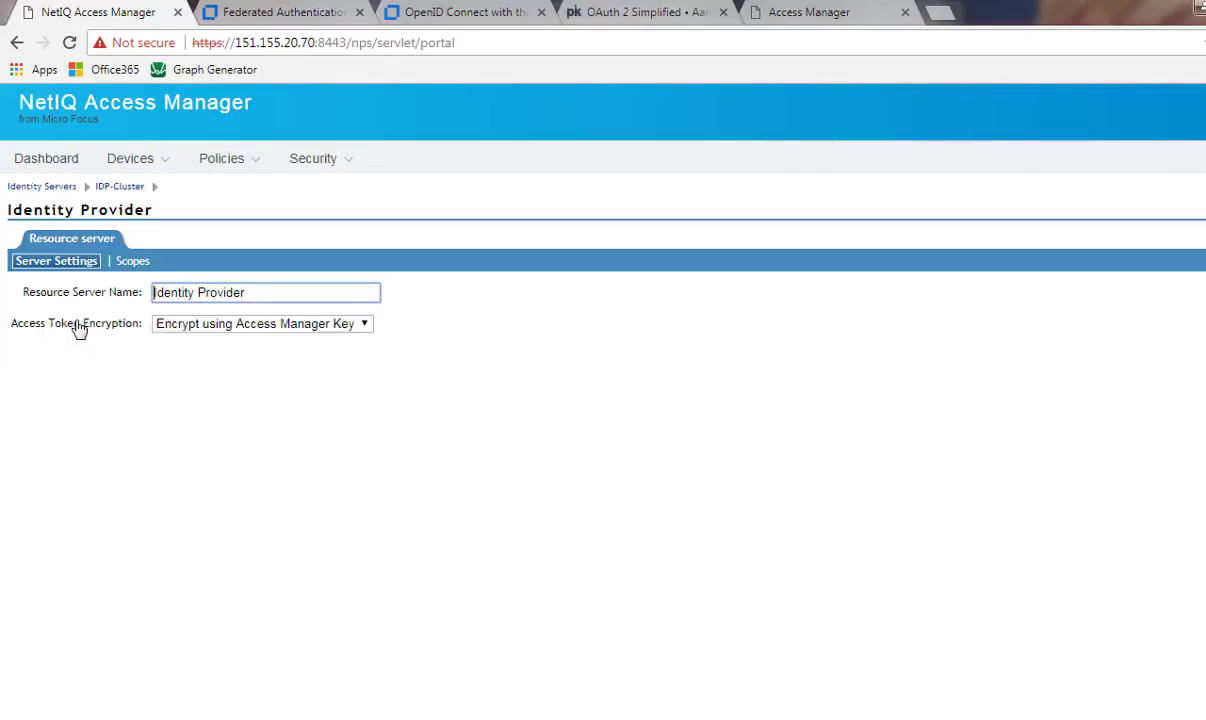
left_click(133, 261)
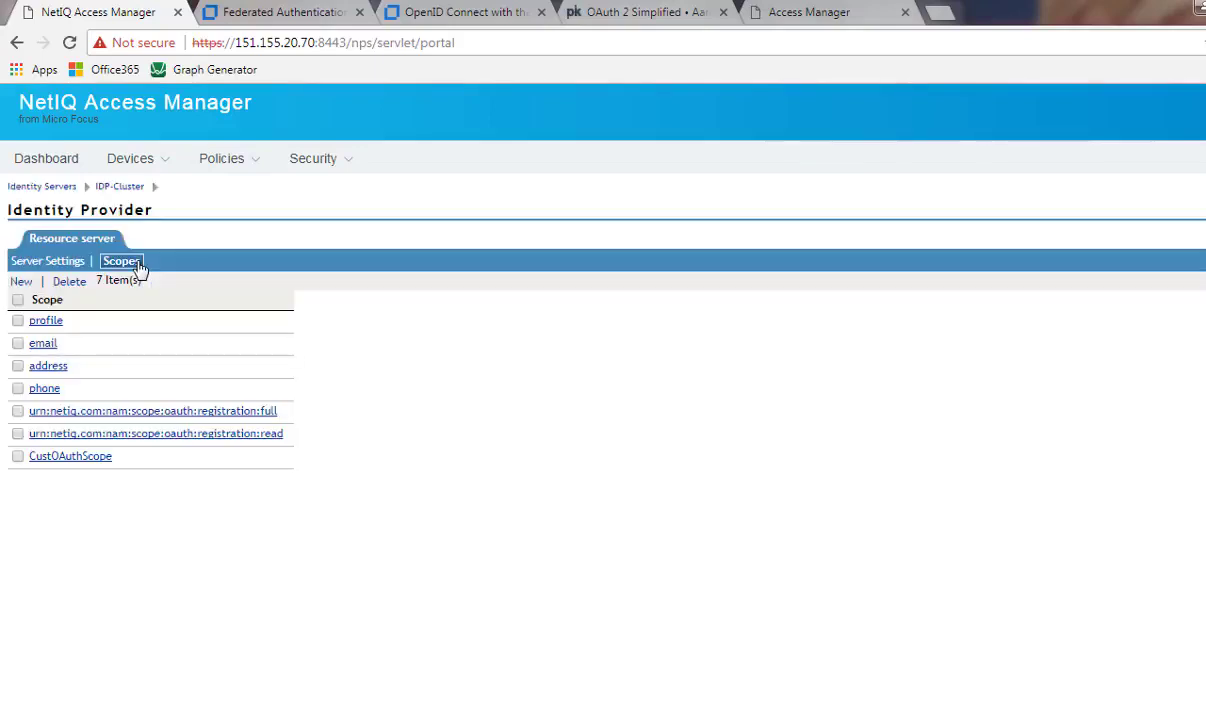
left_click(48, 324)
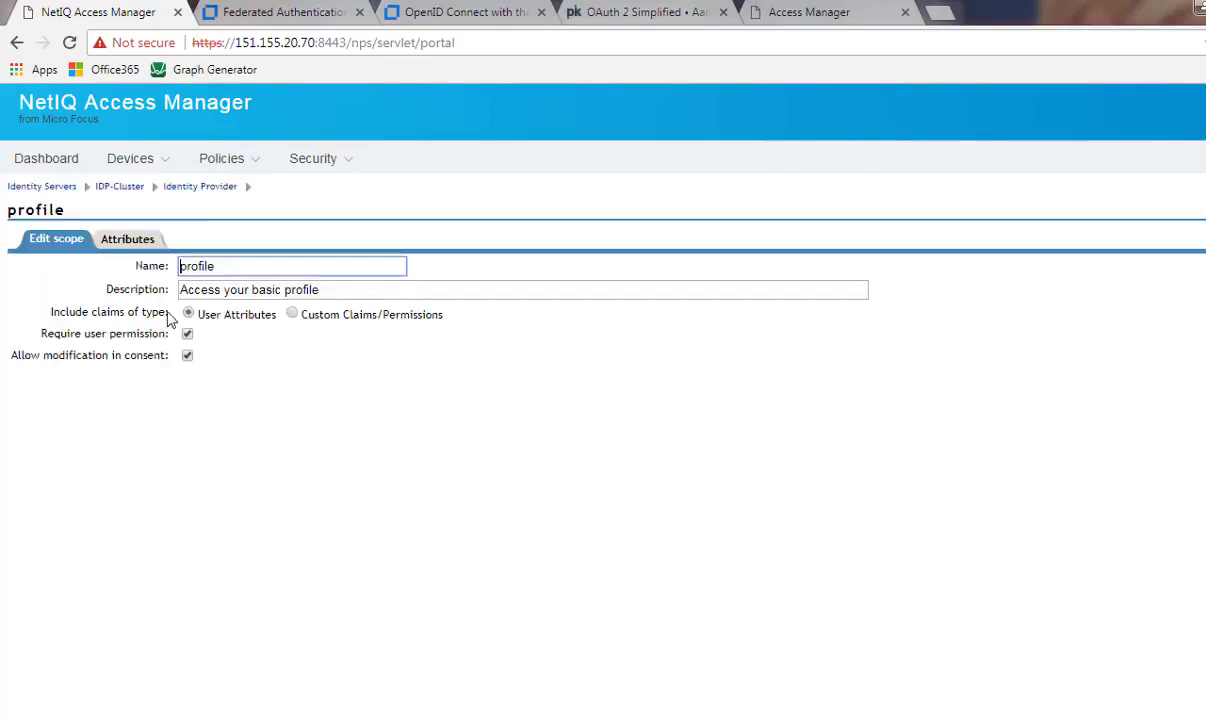
left_click(127, 240)
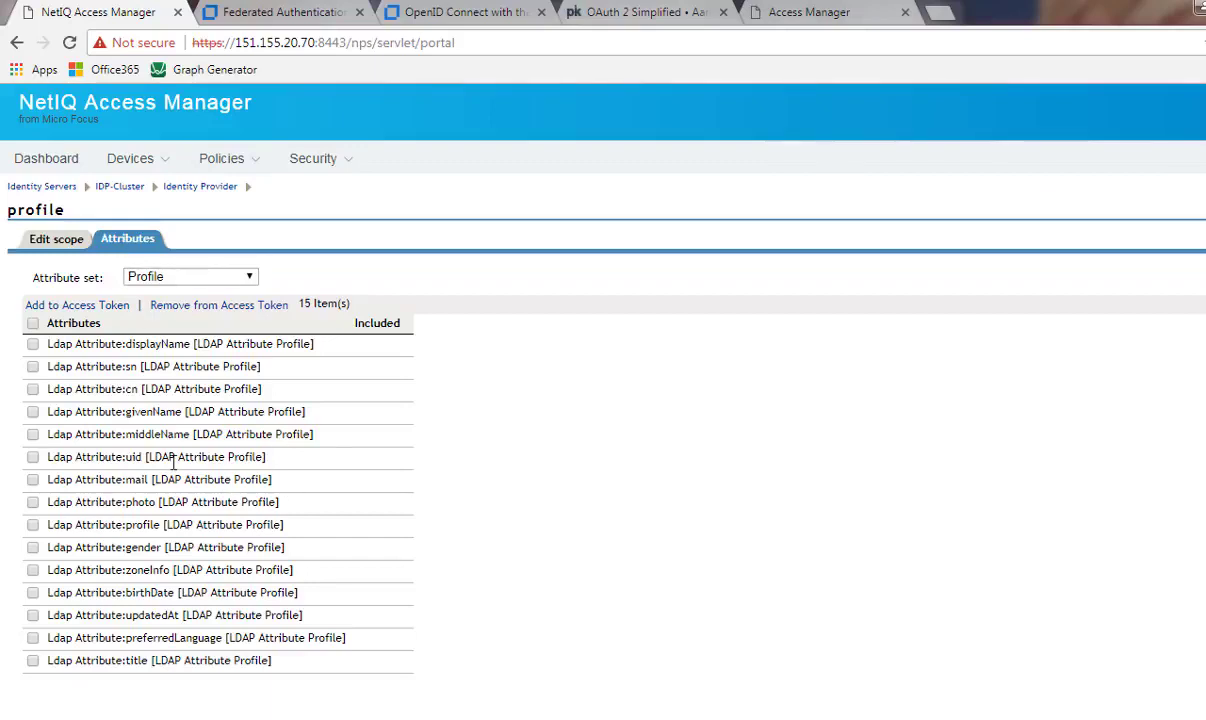
key("alt+Tab")
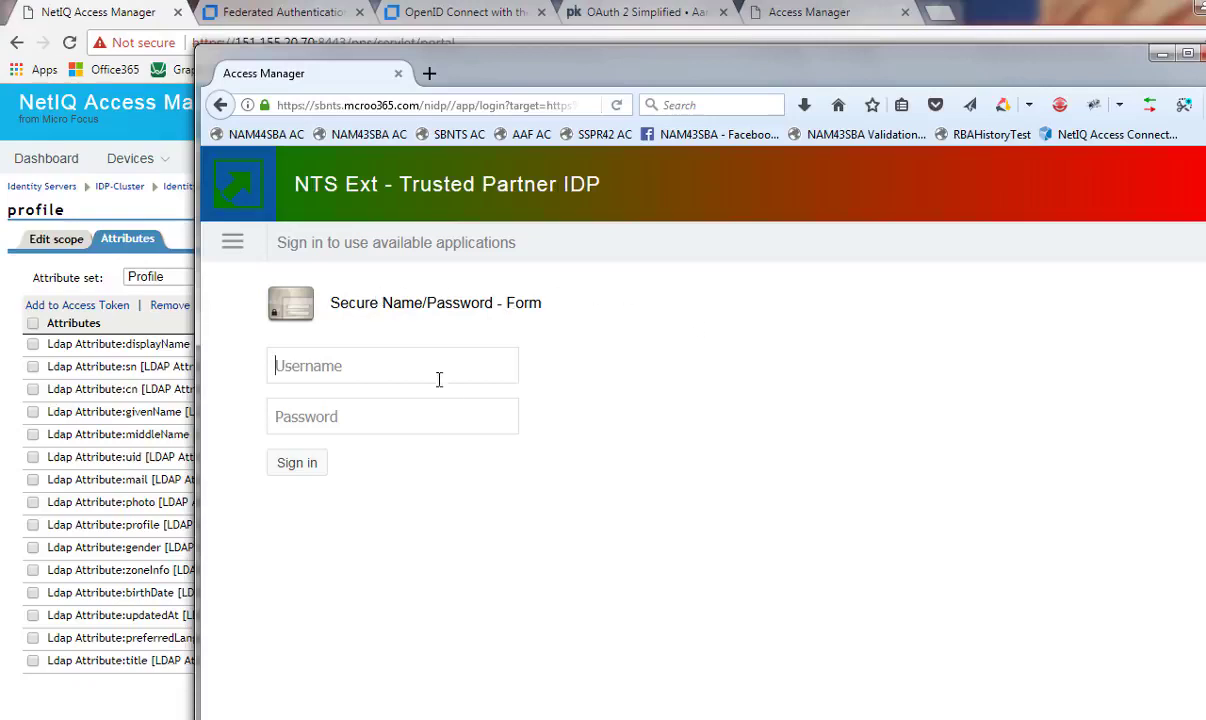
Sign in to Access Manager with the test user's username and password
key("Tab")
type("******")
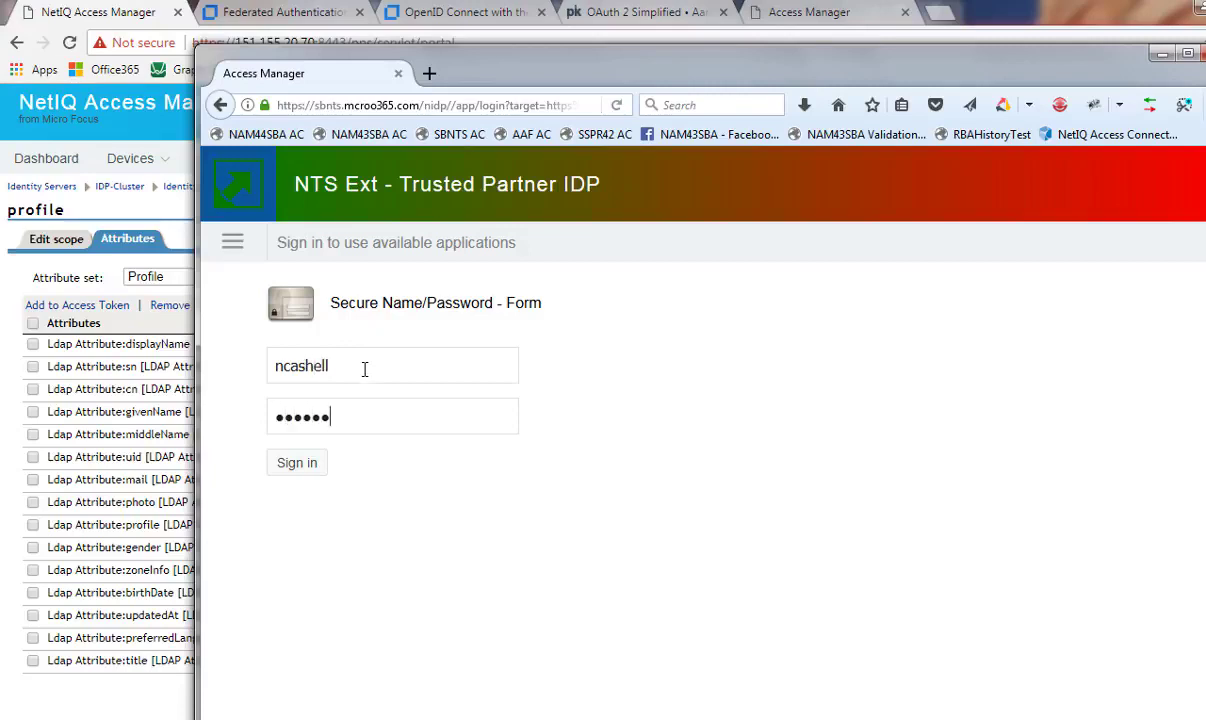
left_click(304, 463)
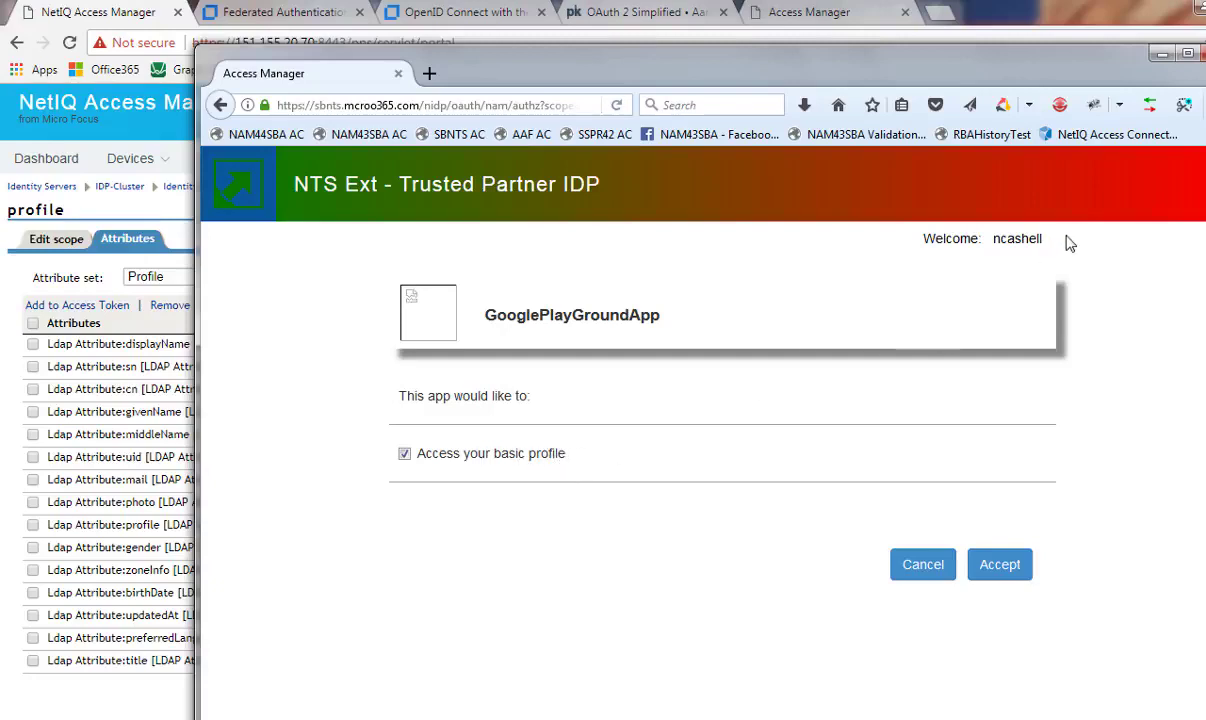
Accept the consent page granting GooglePlayGroundApp basic profile access
left_click(1012, 566)
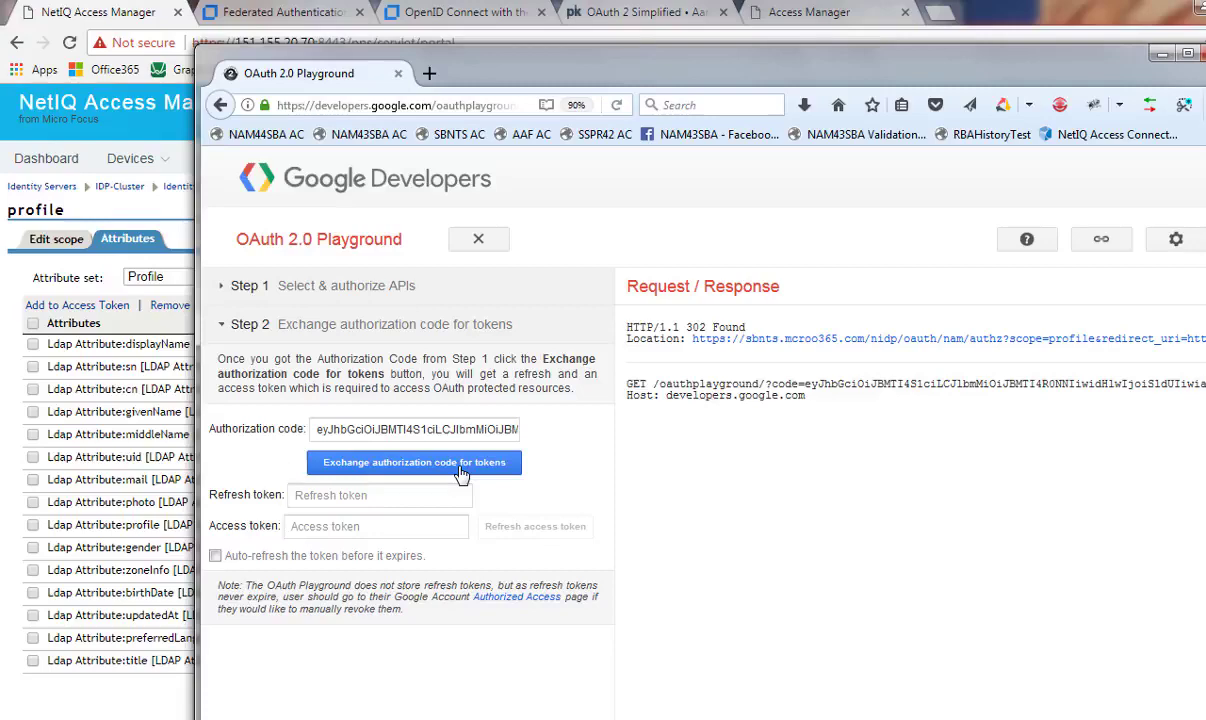
Exchange the code for a bearer access token and refresh token with scope profile
left_click(460, 470)
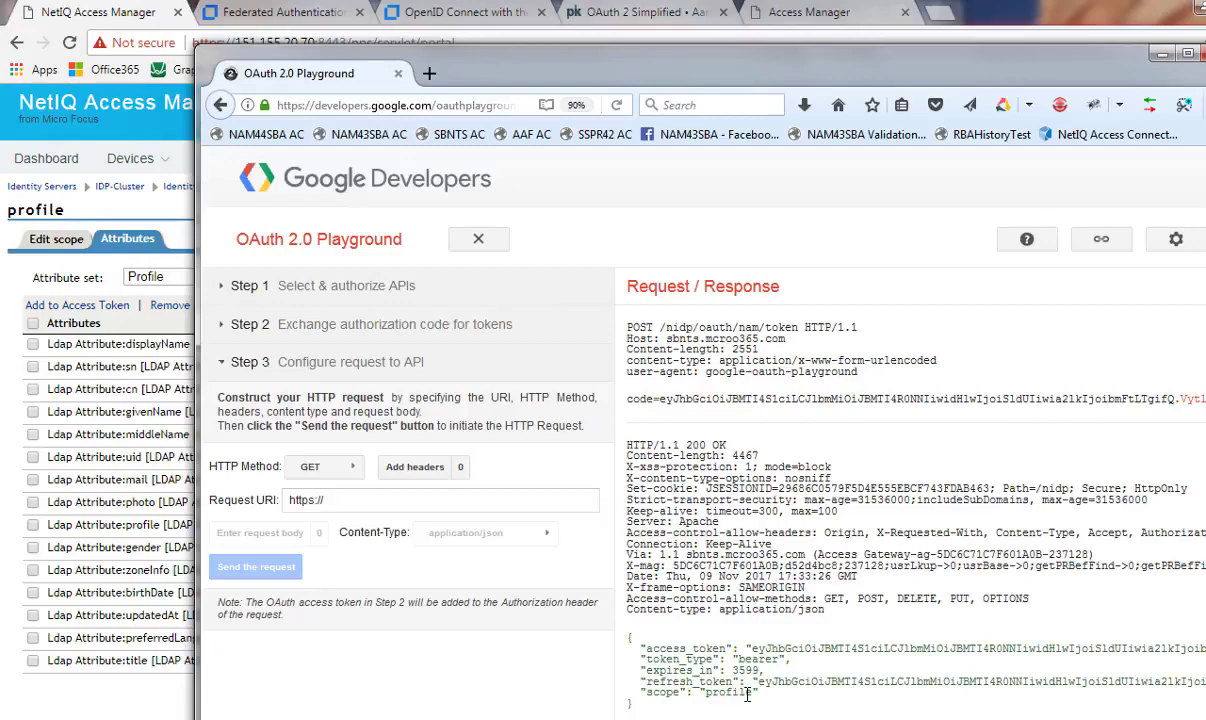
key("alt+Tab")
Set Request URI to the sbnts.mcroo365.com nidp/oauth/nam/tokeninfo URL from the notes and send it
key("Tab")
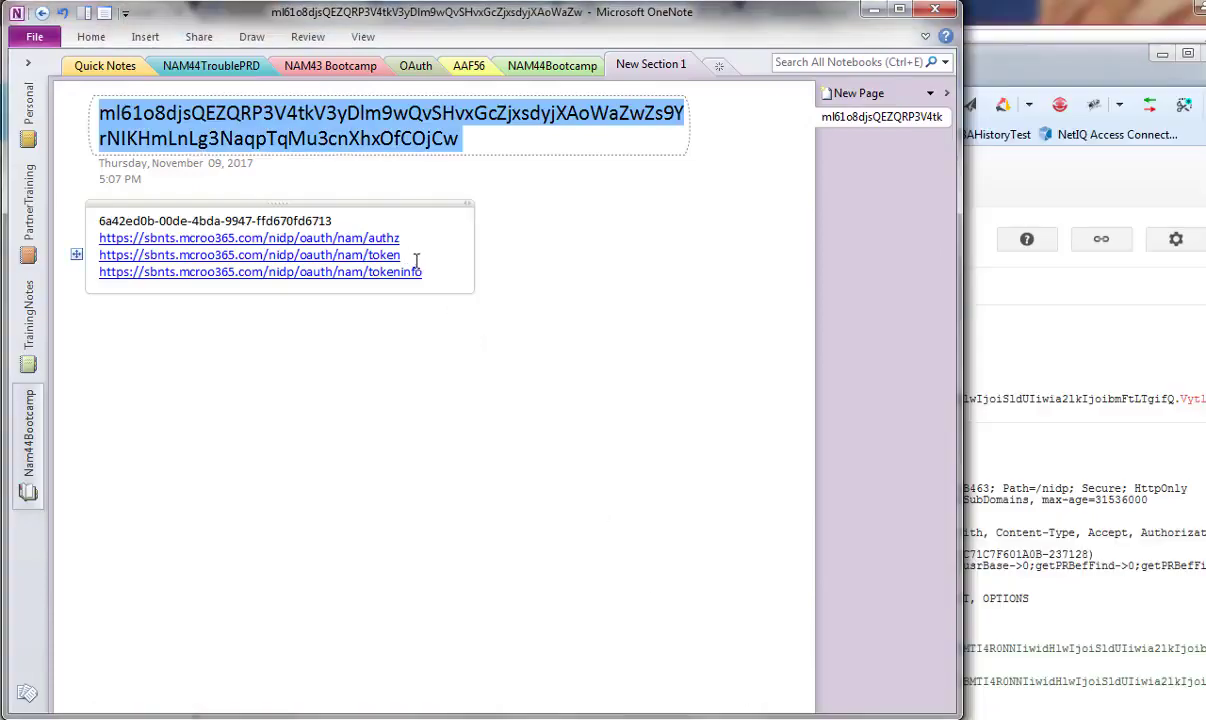
left_click_drag(428, 272, 122, 275)
key("ctrl+c")
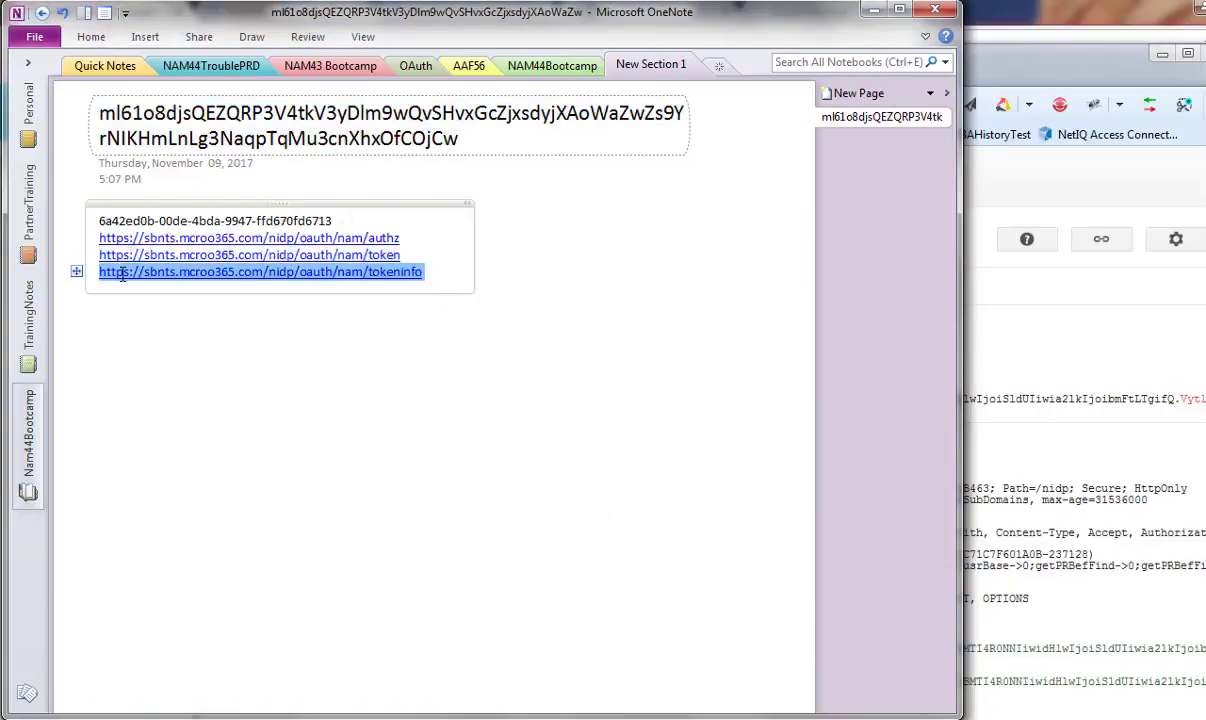
key("alt+Tab")
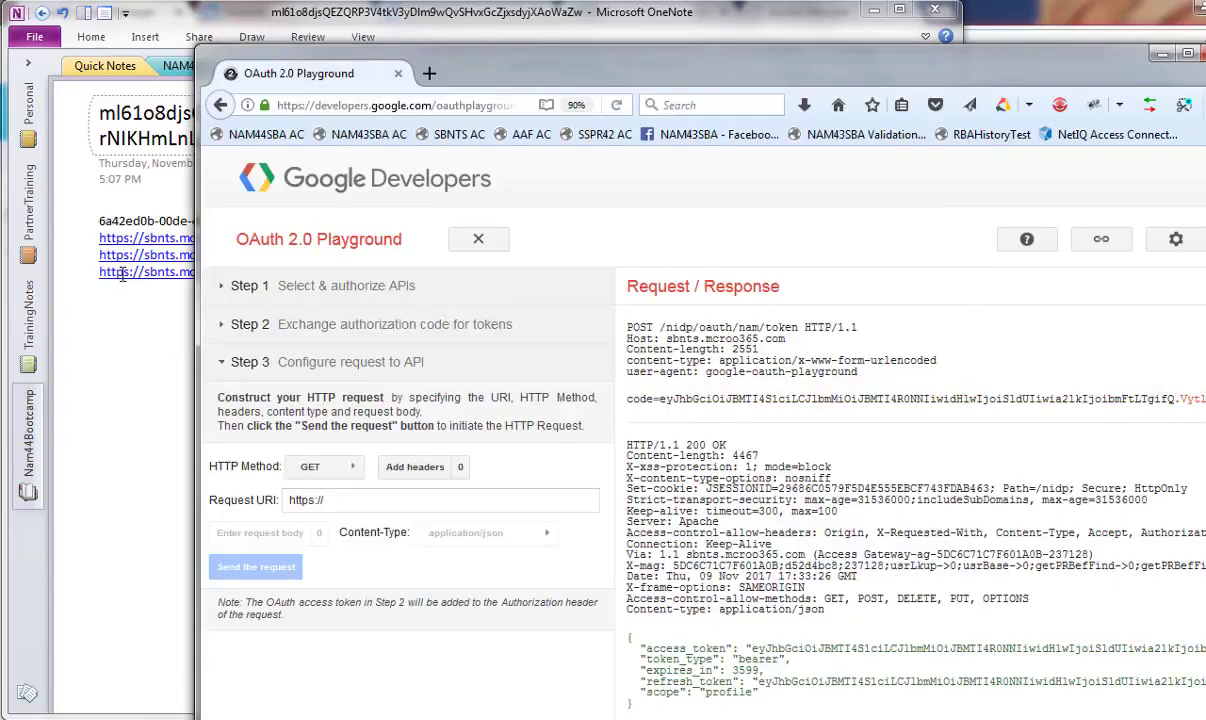
left_click_drag(353, 496, 233, 490)
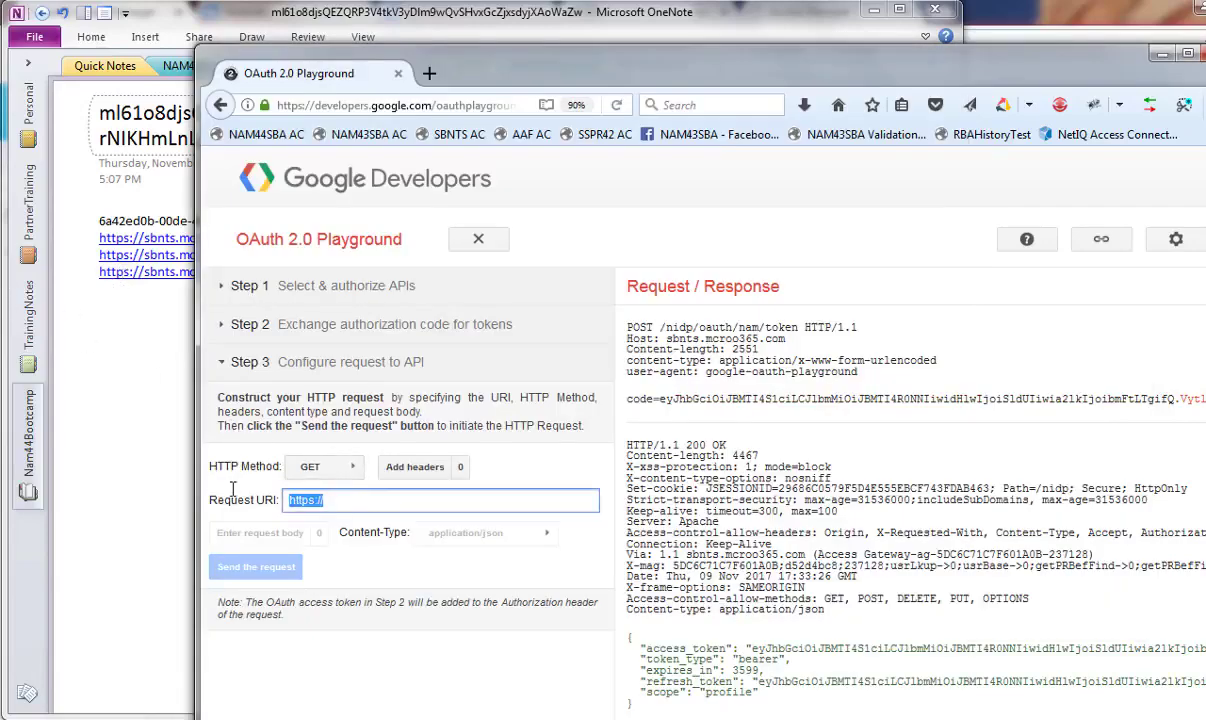
key("ctrl+v")
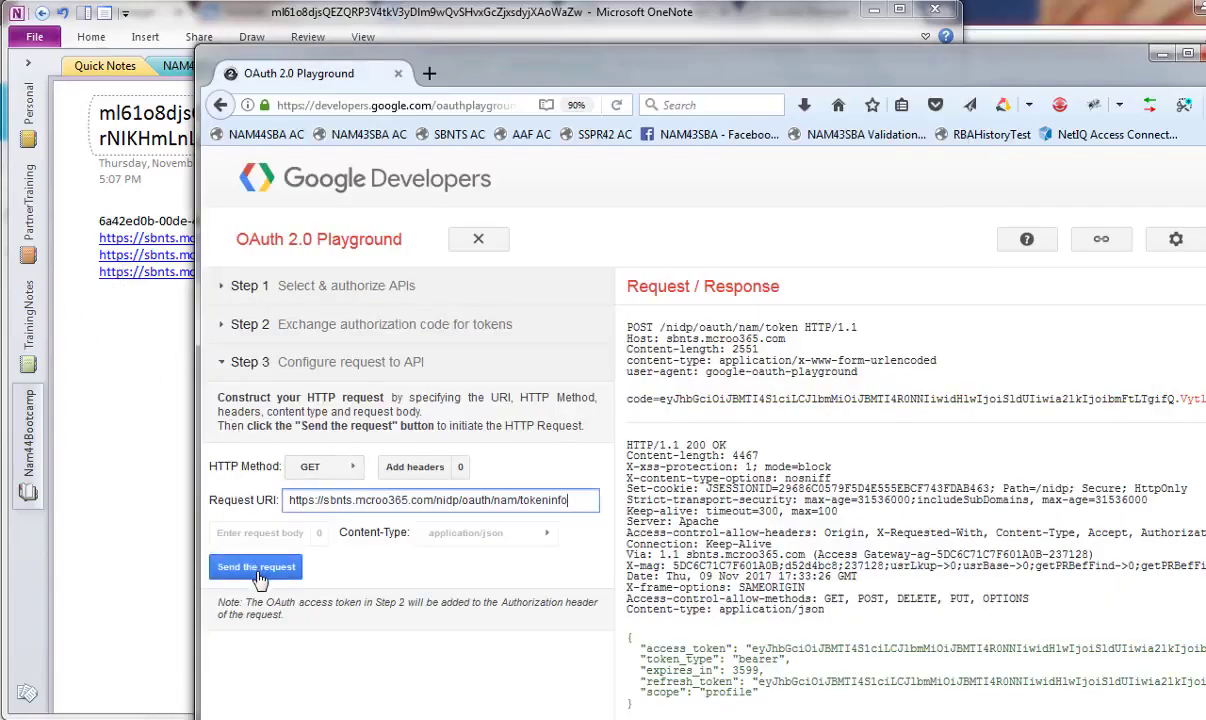
left_click(258, 572)
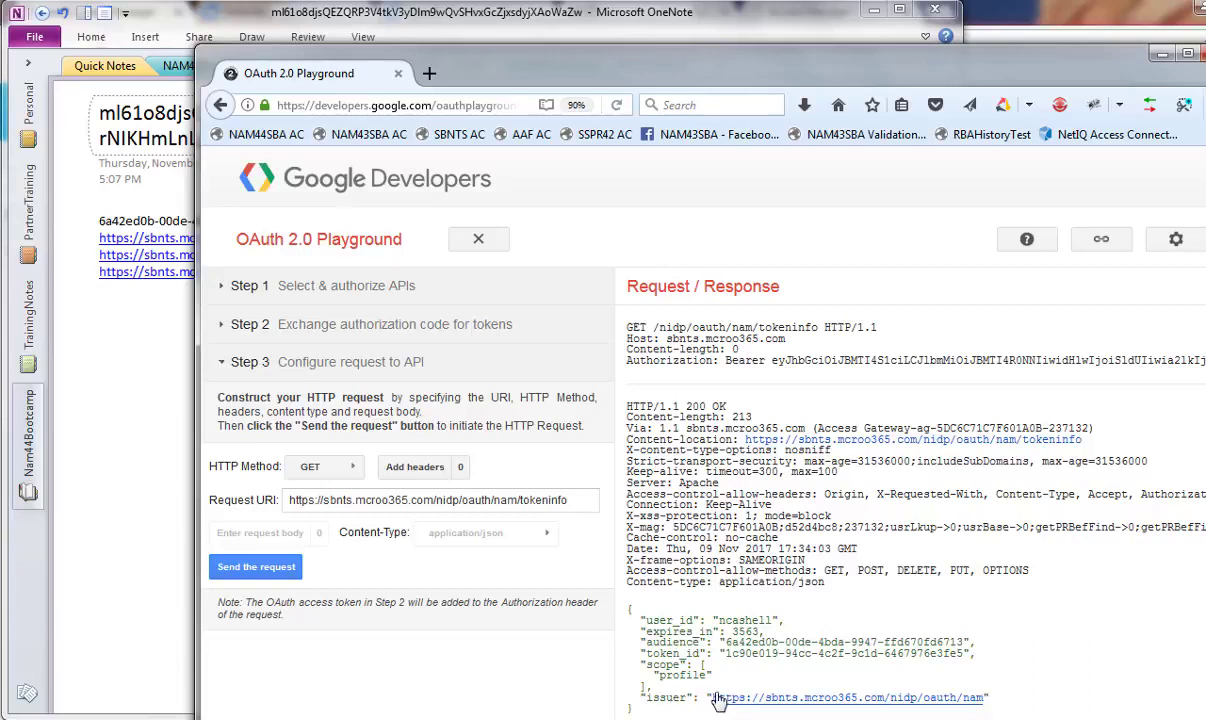
Change the request URI ending to /userinfo, send it, and dismiss the colour-scheme prompt
left_click(572, 500)
left_click_drag(572, 500, 522, 500)
key("BackSpace")
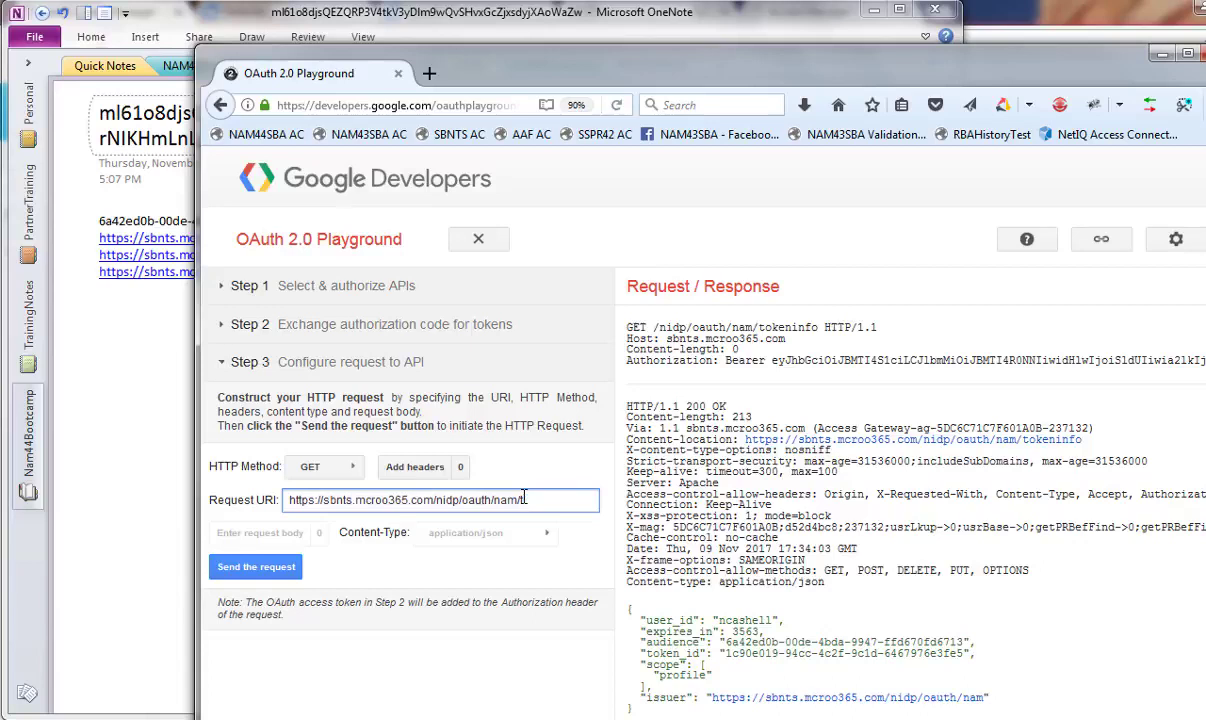
type("userinfo")
left_click(268, 568)
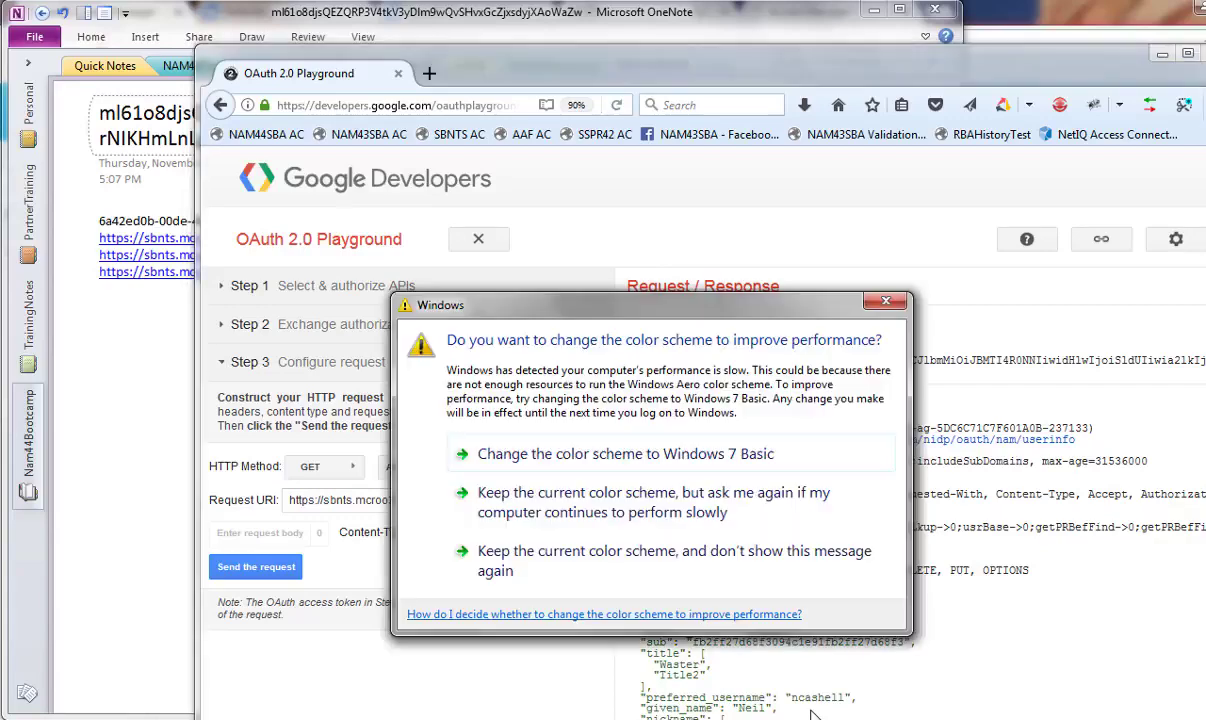
left_click(885, 302)
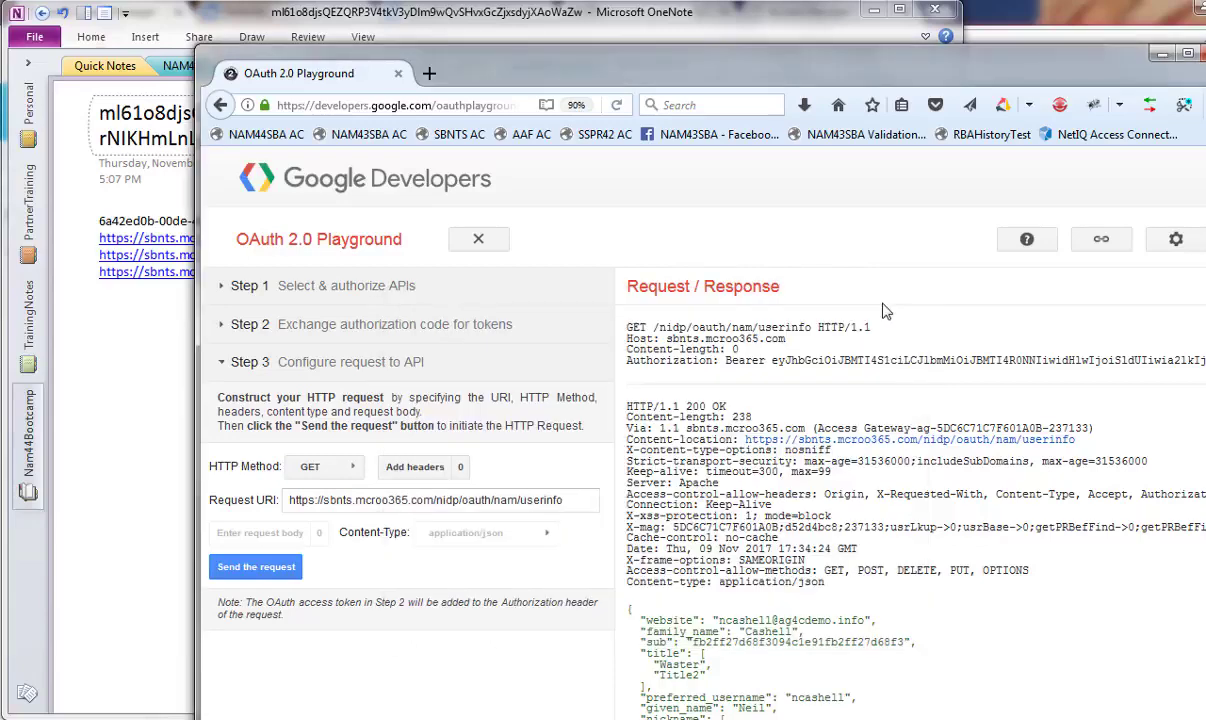